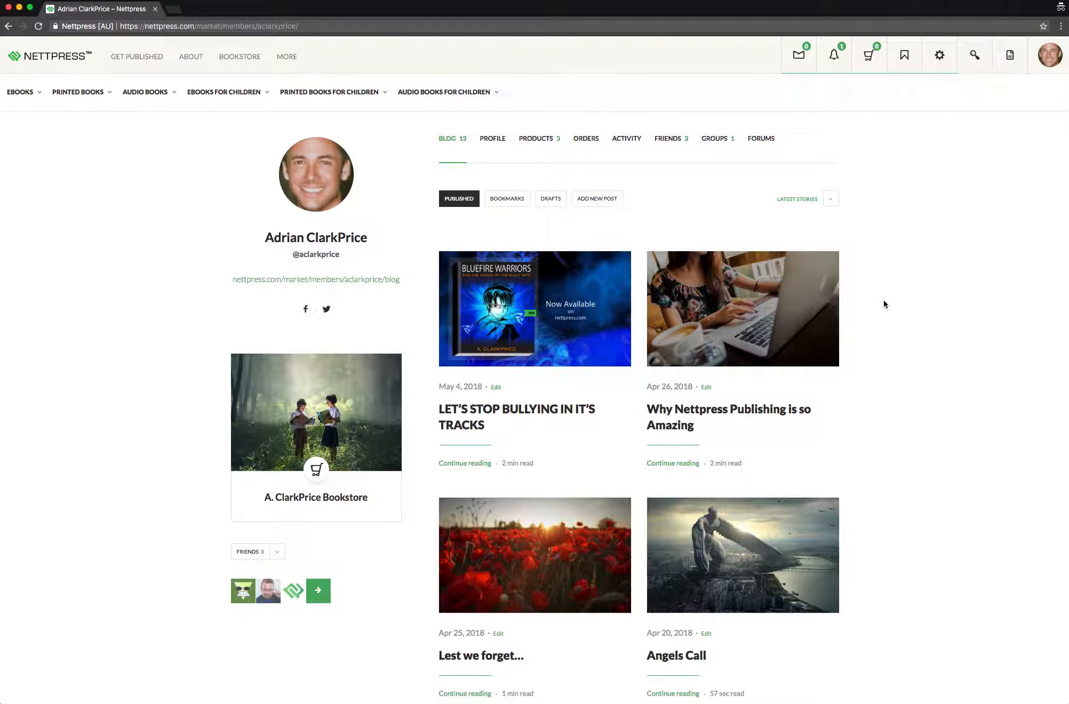
Start a new author blog post
{"action": "left_click", "coordinate": [596, 206]}
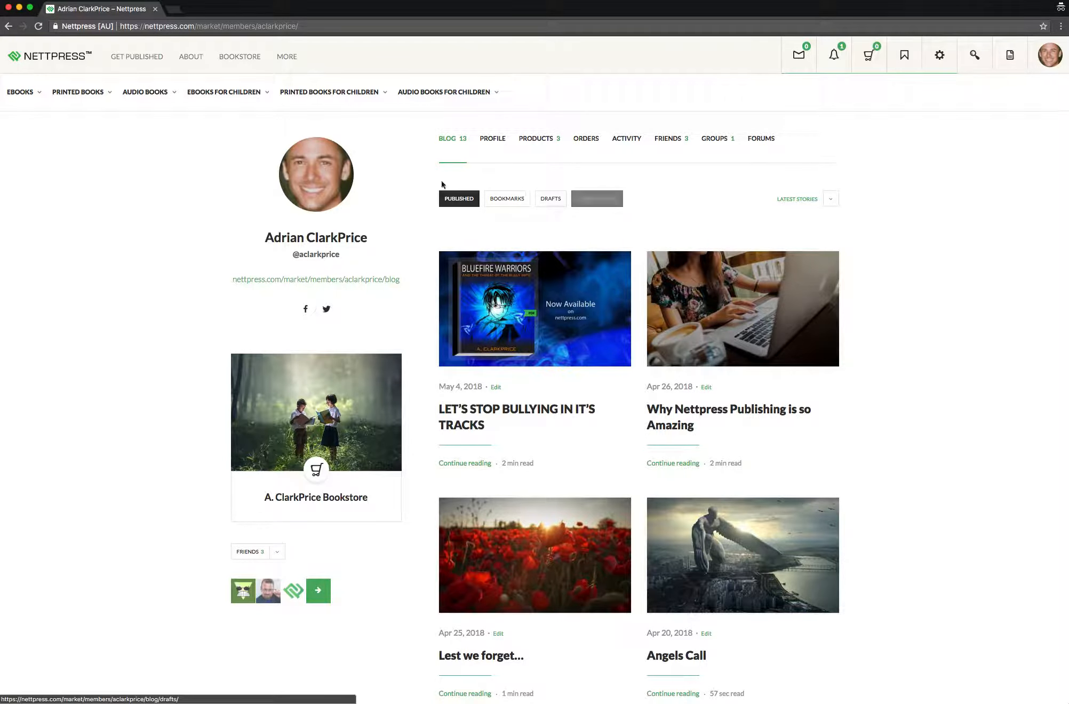
{"action": "mouse_move", "coordinate": [1049, 57]}
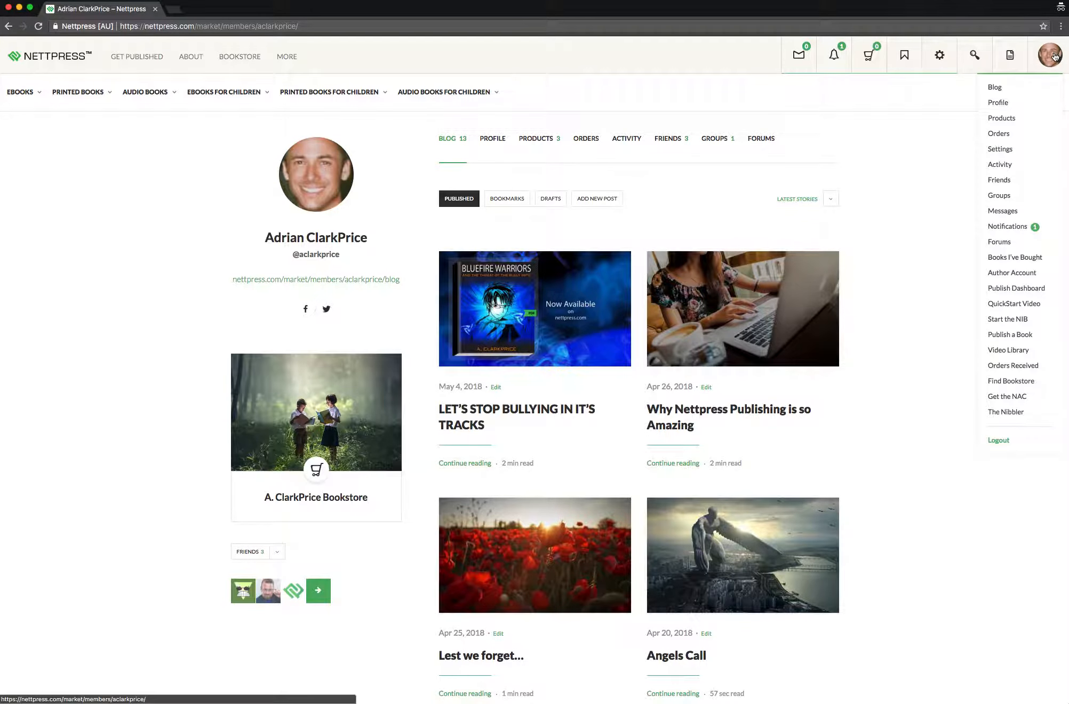
{"action": "mouse_move", "coordinate": [996, 88]}
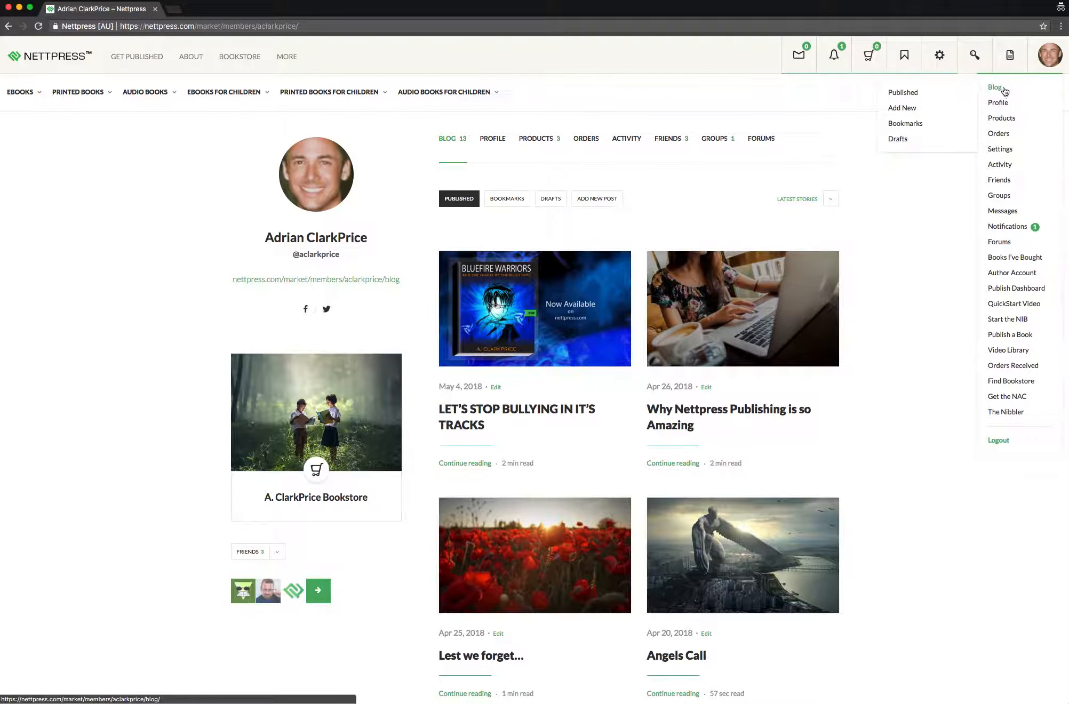
{"action": "left_click", "coordinate": [910, 110]}
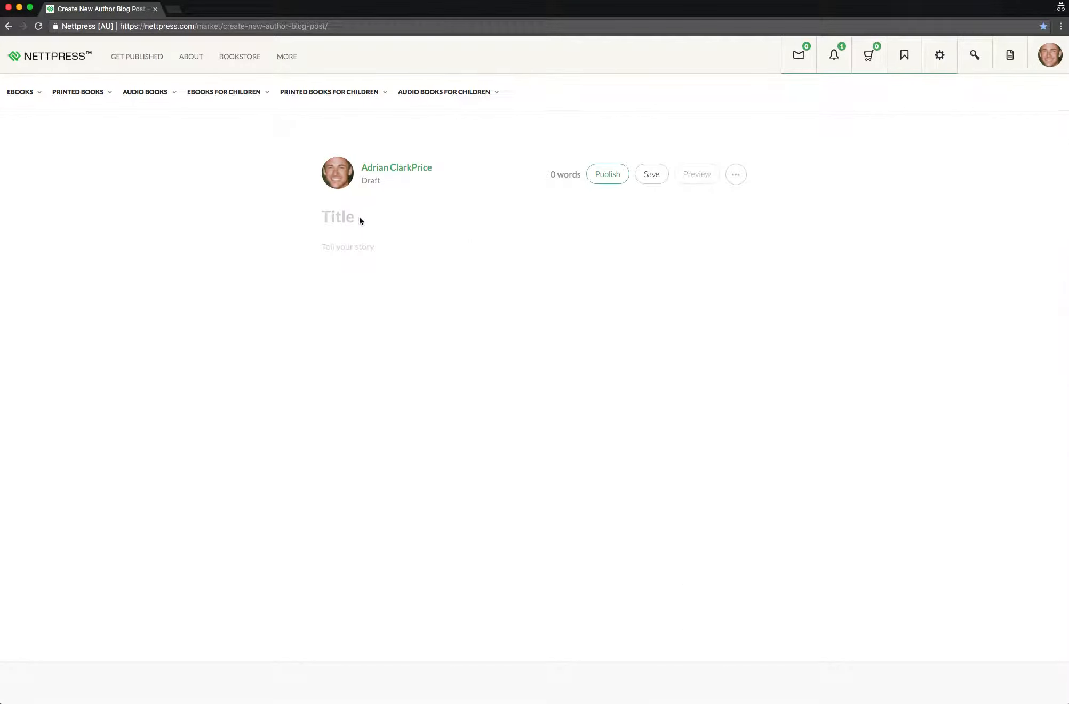
Title the post "Deep Blue" and paste the copied story text into its body
{"action": "left_click", "coordinate": [359, 218]}
{"action": "type", "text": "Deep Blue"}
{"action": "left_click", "coordinate": [344, 244]}
{"action": "type", "text": "‘John, where’s little David?’ ‘I thought he was with you!’ ‘Davie, come to mummy! Where are you? You naughty boy!’ The howls of a grown man in desperate pain filtered over the suburban fence line and panic struck a mother’s heart. Joan’s white skirt flashed through the open front door as she ran towards her neighbours’ pool. Little David was limp in the pool man’s shaking arms. He looked up into Joan’s white face and screamed, ‘I’ve tried everything. I was only away for a minute. Oh God how can this be?’ Darkness engulfed Joan as she hit the floor. IF YOU ENJOYED THIS STORY CHECK OUT MORE BY THIS AUTHOR HERE"}
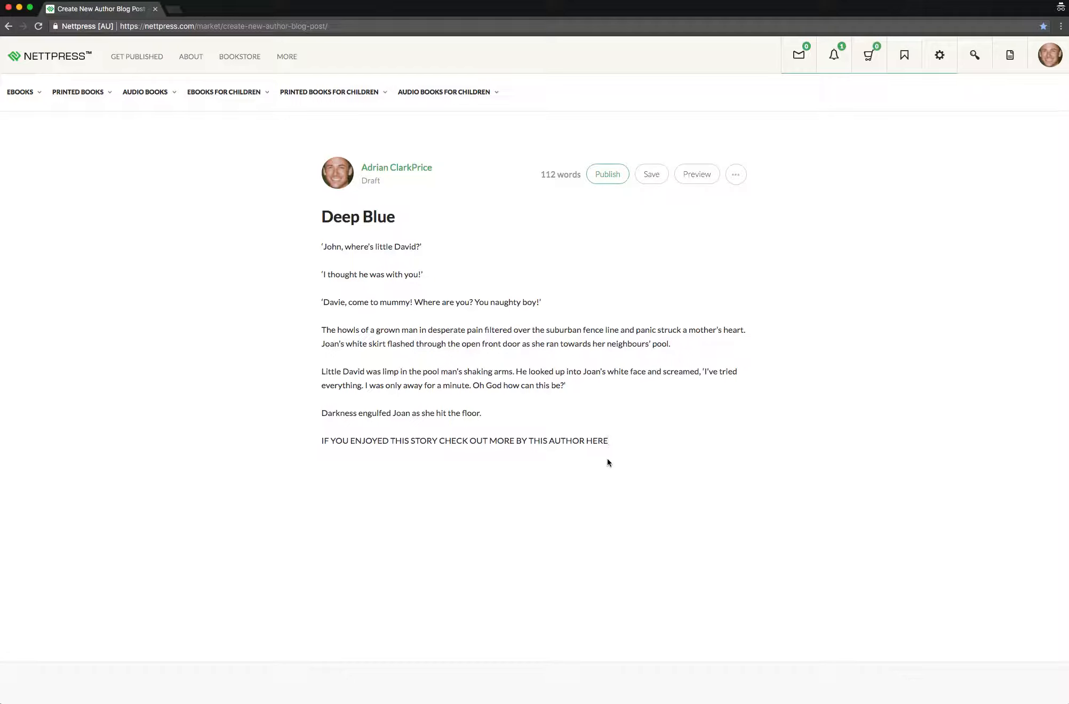
Open the author's blog page in a separate window and go from it to the author's bookstore
{"action": "left_click_drag", "start_coordinate": [609, 442], "coordinate": [316, 440]}
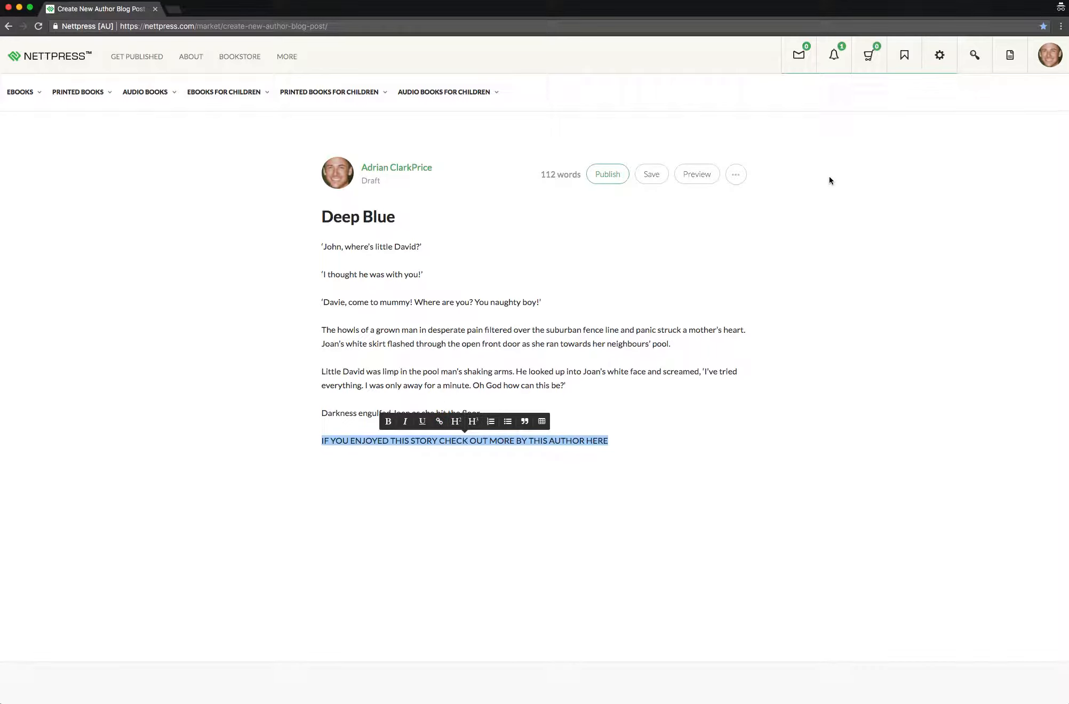
{"action": "mouse_move", "coordinate": [1039, 71]}
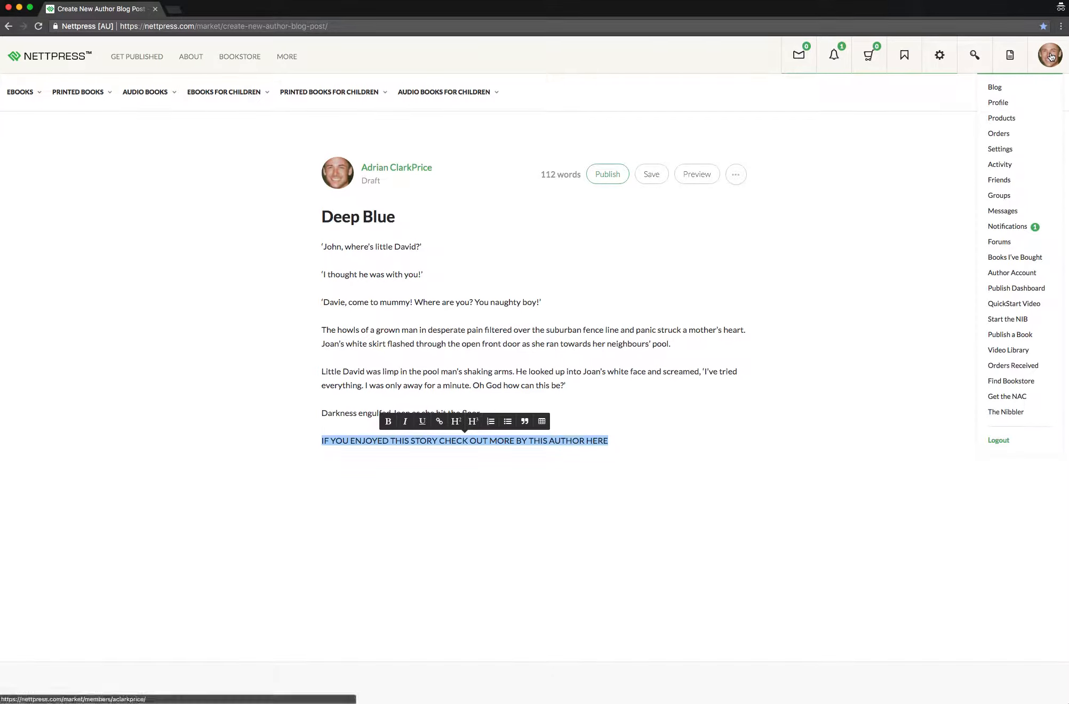
{"action": "mouse_move", "coordinate": [999, 87]}
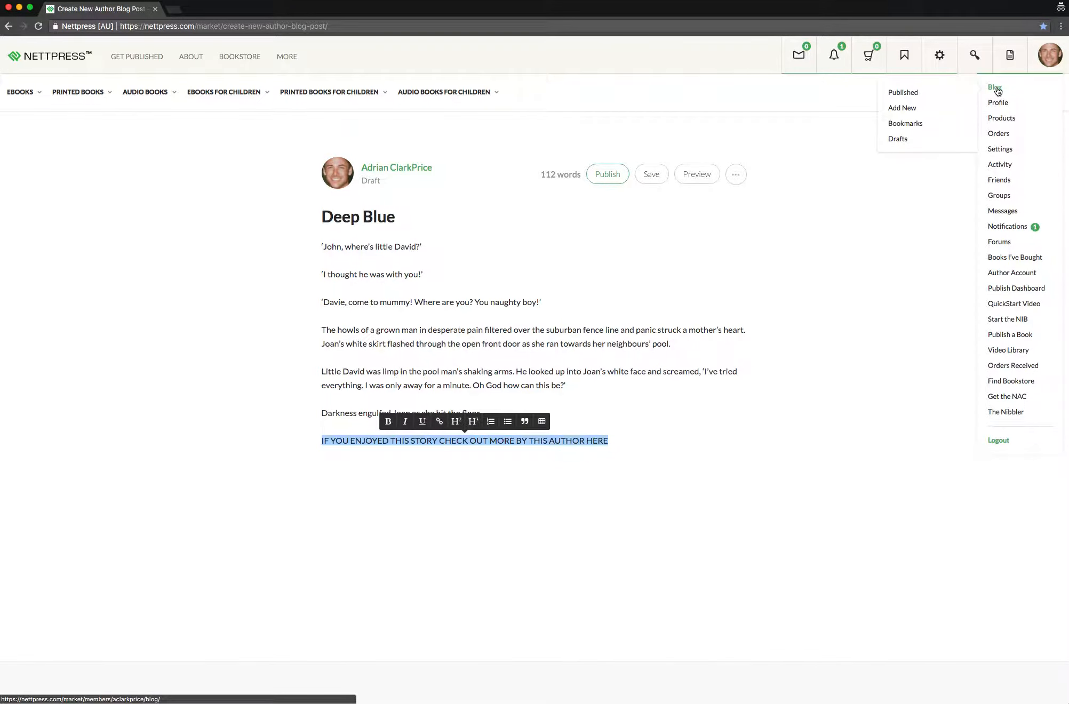
{"action": "right_click", "coordinate": [998, 91]}
{"action": "left_click", "coordinate": [1017, 102]}
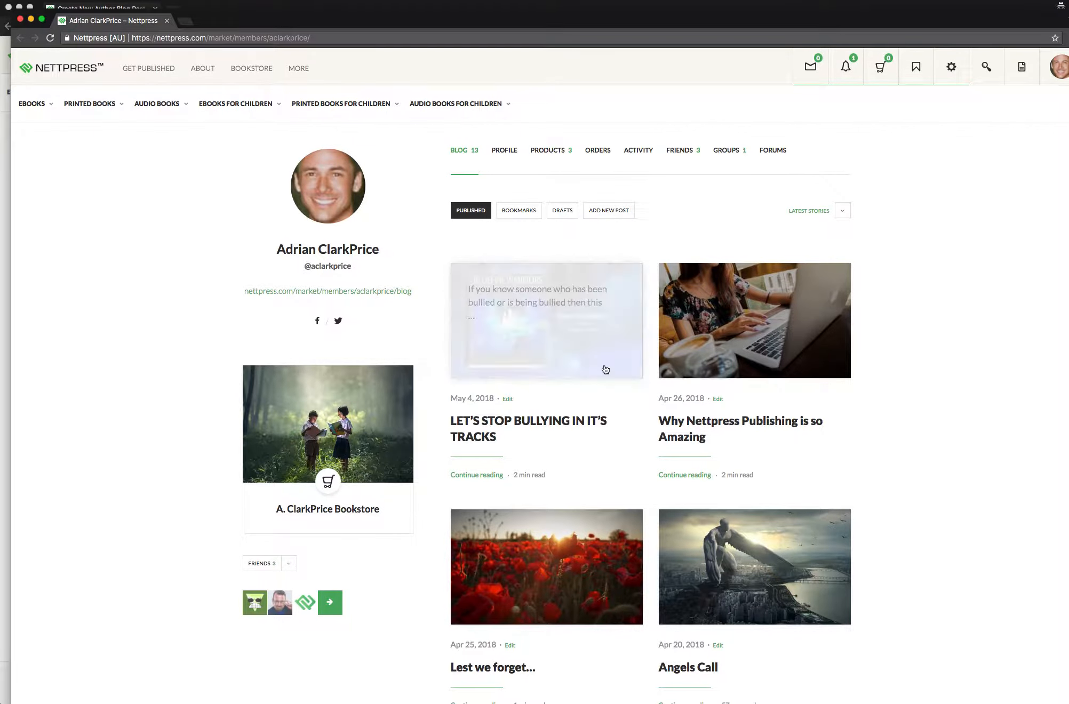
{"action": "left_click", "coordinate": [331, 439]}
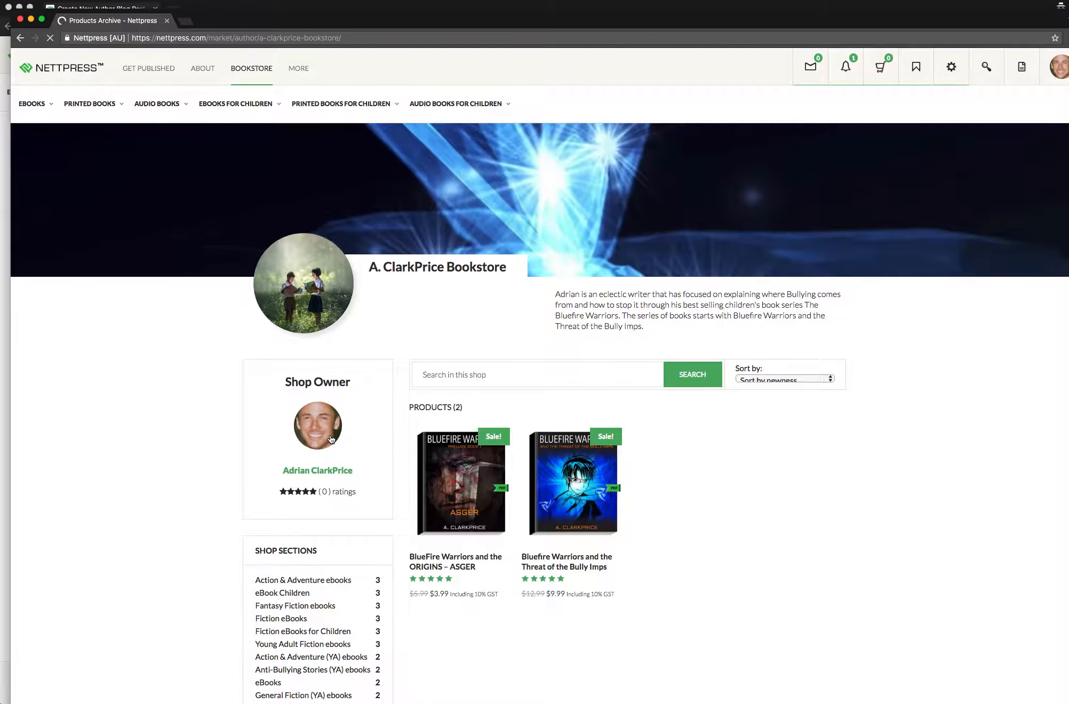
Copy the bookstore page's web address and close that window to return to the draft post
{"action": "left_click", "coordinate": [357, 37]}
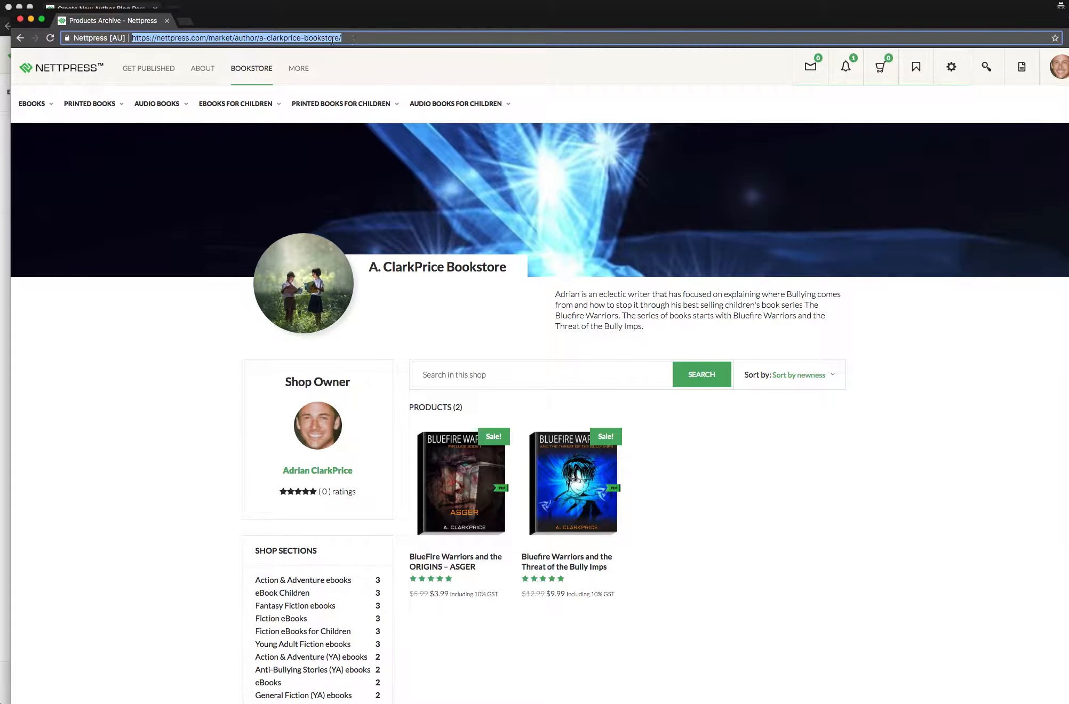
{"action": "right_click", "coordinate": [303, 37]}
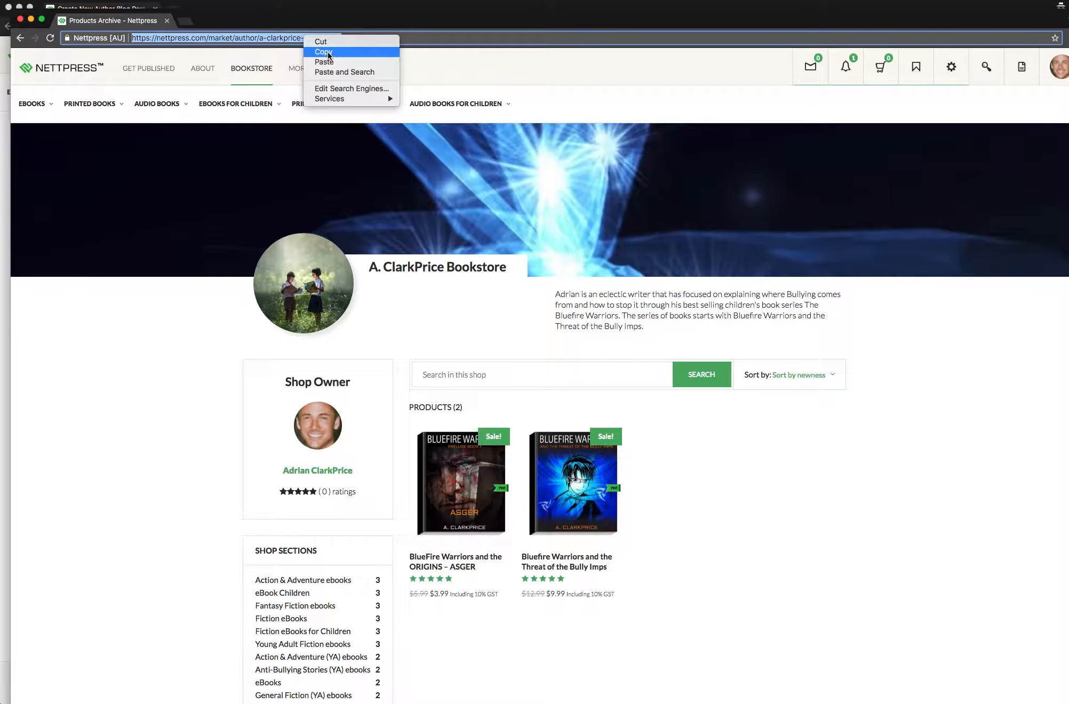
{"action": "left_click", "coordinate": [324, 53]}
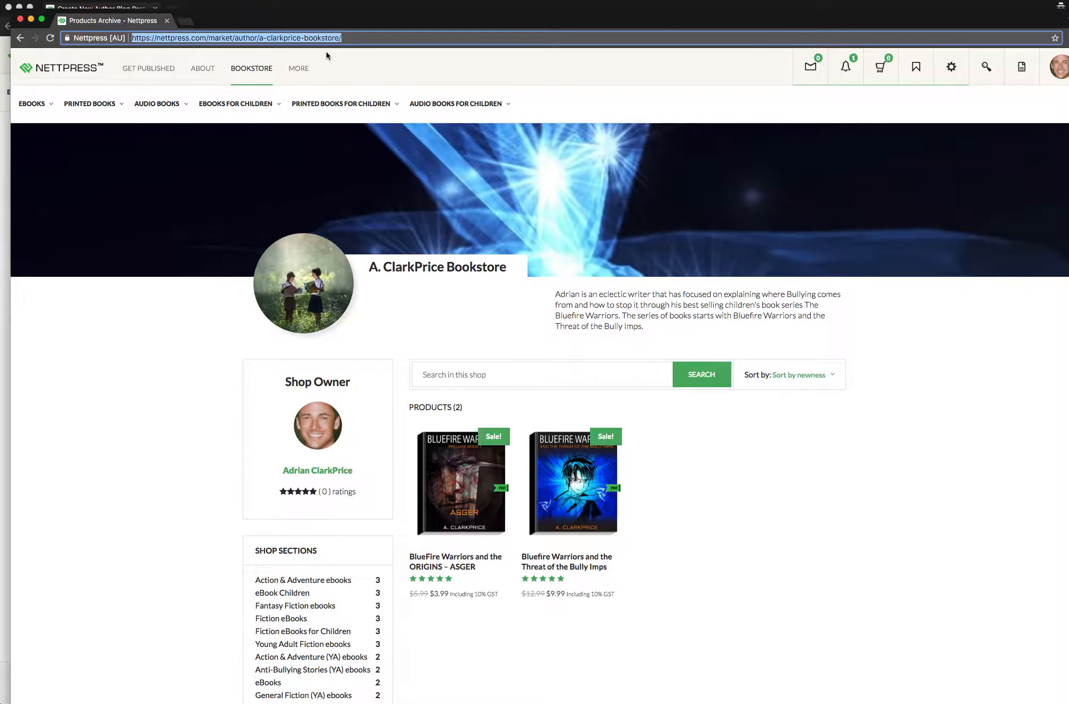
{"action": "left_click", "coordinate": [20, 19]}
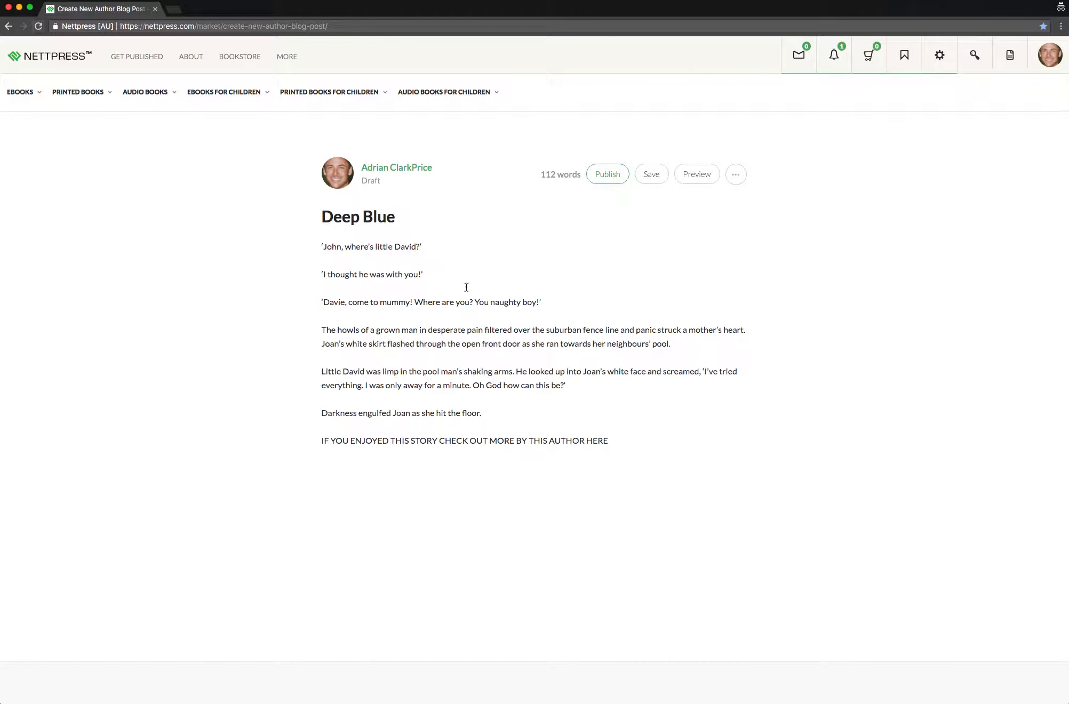
Turn the closing line "IF YOU ENJOYED THIS STORY CHECK OUT MORE BY THIS AUTHOR HERE" into a bold link to the copied bookstore address and save the draft
{"action": "left_click_drag", "start_coordinate": [610, 440], "coordinate": [320, 443]}
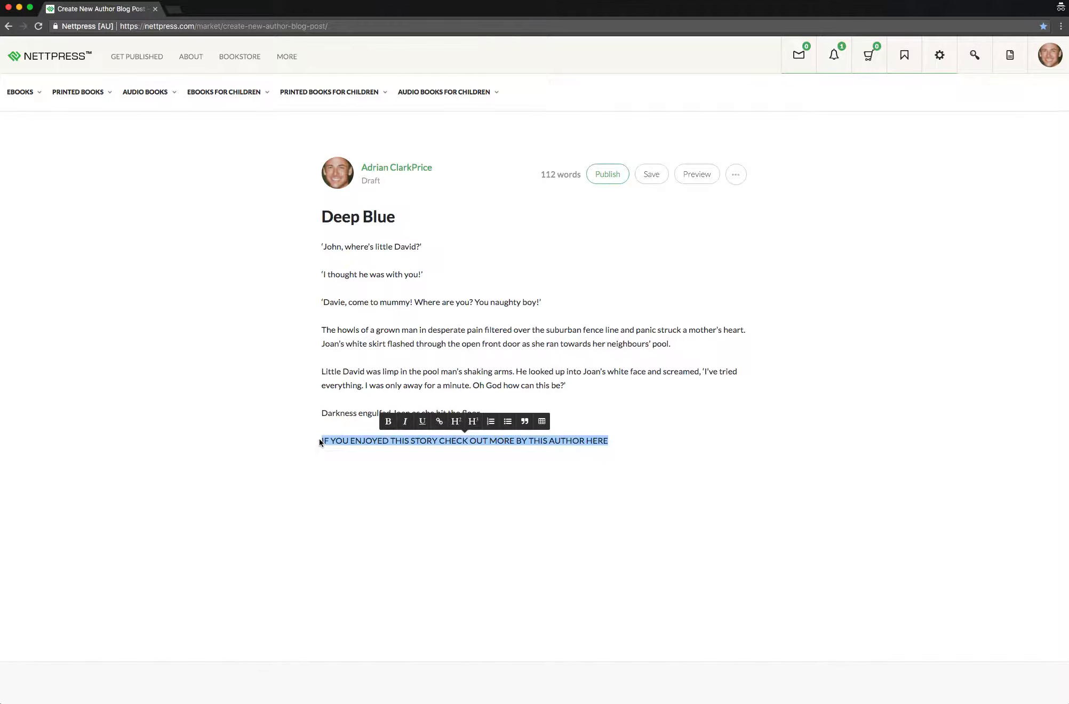
{"action": "left_click", "coordinate": [389, 422]}
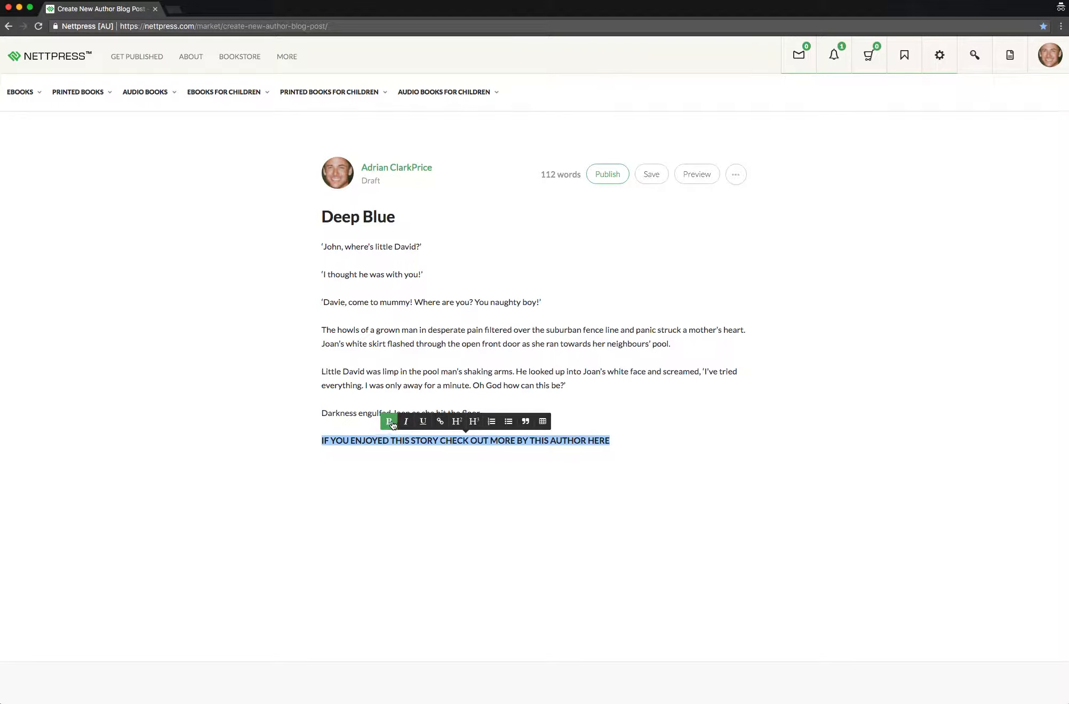
{"action": "left_click", "coordinate": [441, 423]}
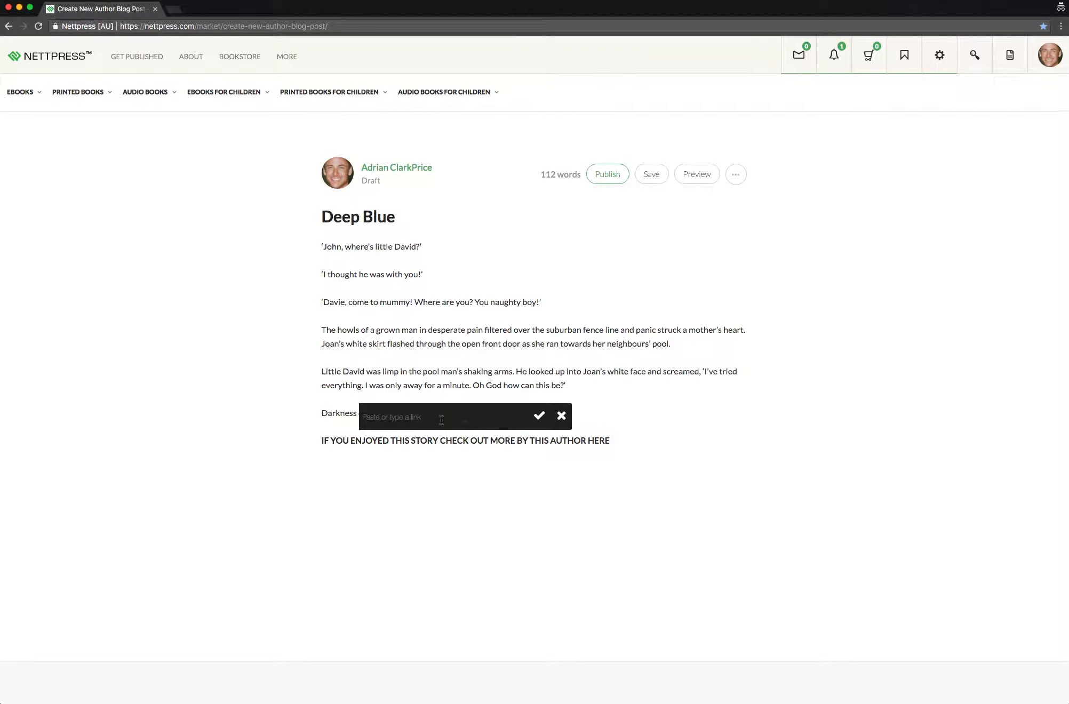
{"action": "right_click", "coordinate": [440, 416]}
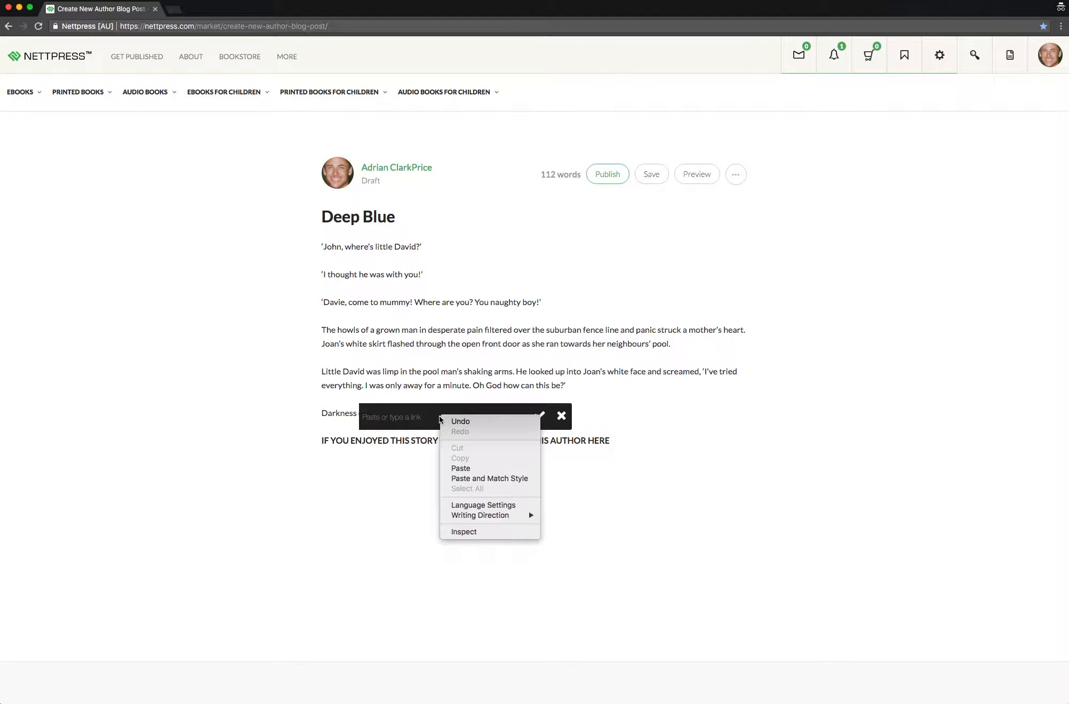
{"action": "left_click", "coordinate": [472, 468]}
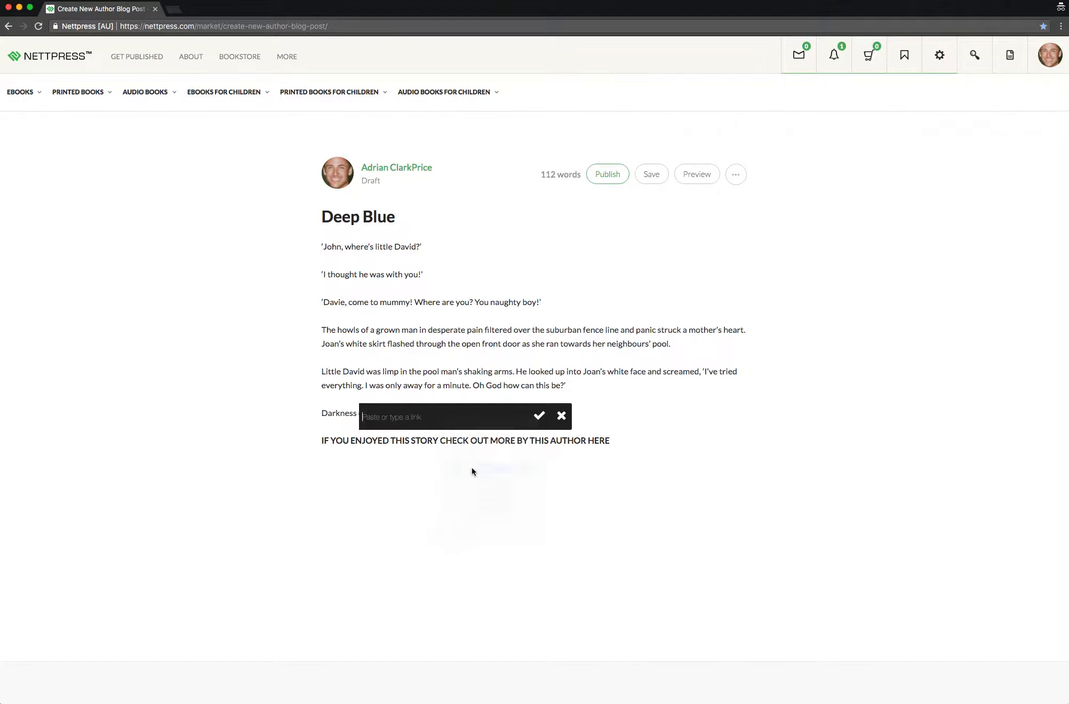
{"action": "left_click", "coordinate": [540, 417]}
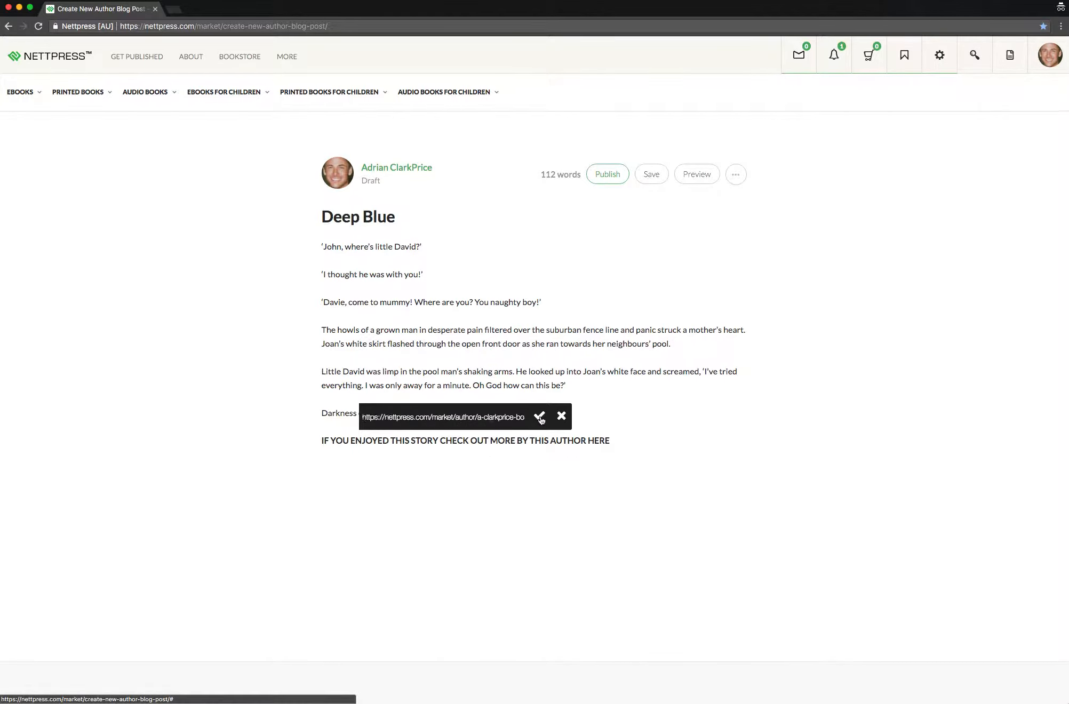
{"action": "left_click", "coordinate": [617, 409]}
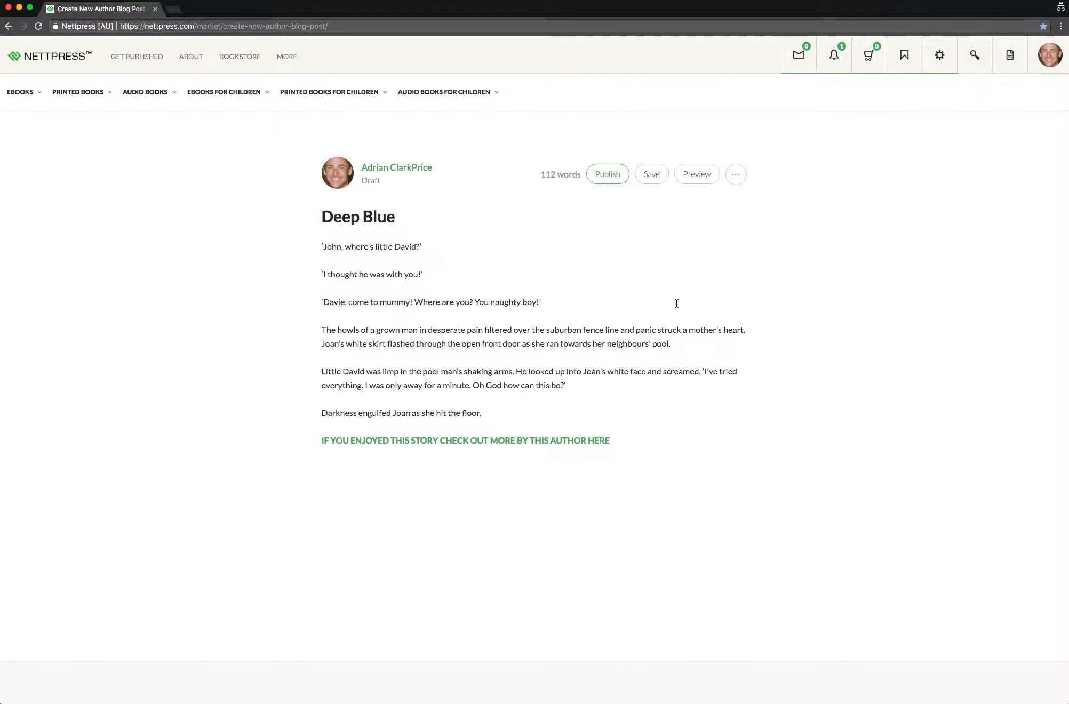
{"action": "left_click", "coordinate": [654, 176]}
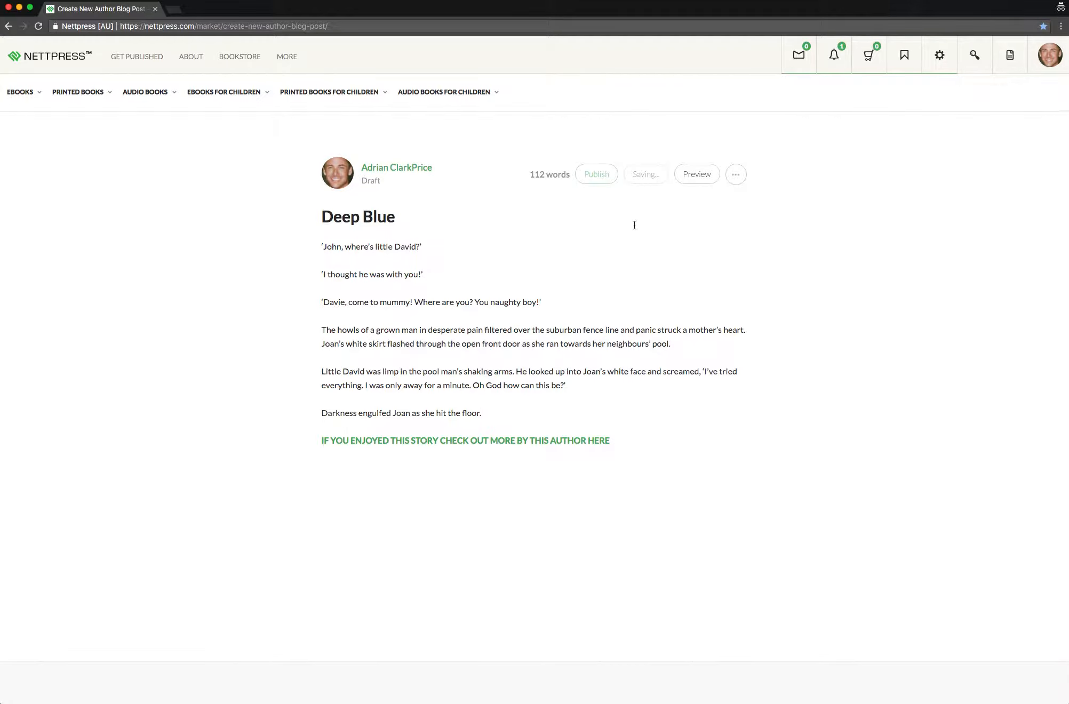
Add the tags "drown", "mature" and "nibbler" to the post
{"action": "left_click", "coordinate": [737, 176]}
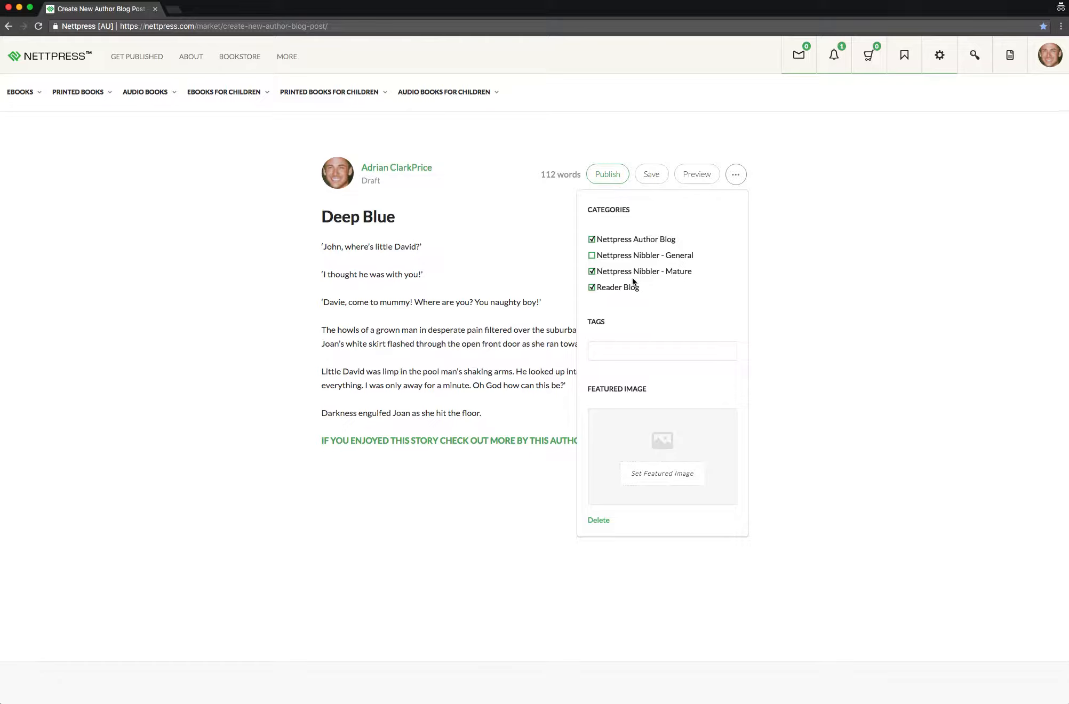
{"action": "left_click", "coordinate": [612, 351]}
{"action": "type", "text": "dro"}
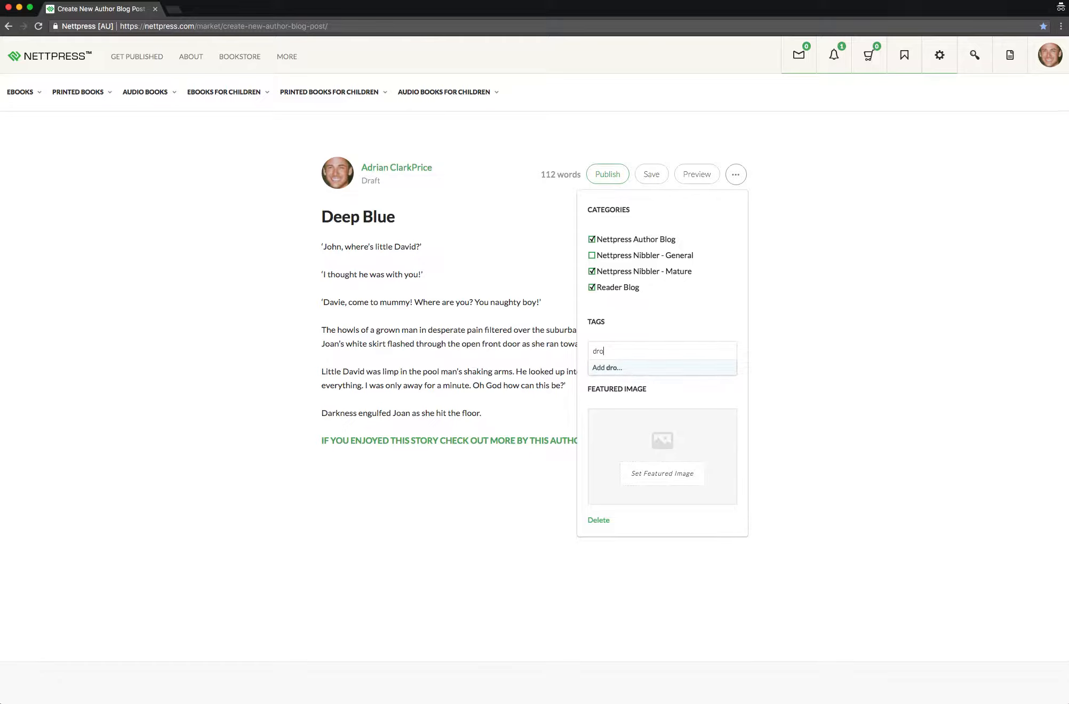
{"action": "type", "text": "wn"}
{"action": "left_click", "coordinate": [615, 368]}
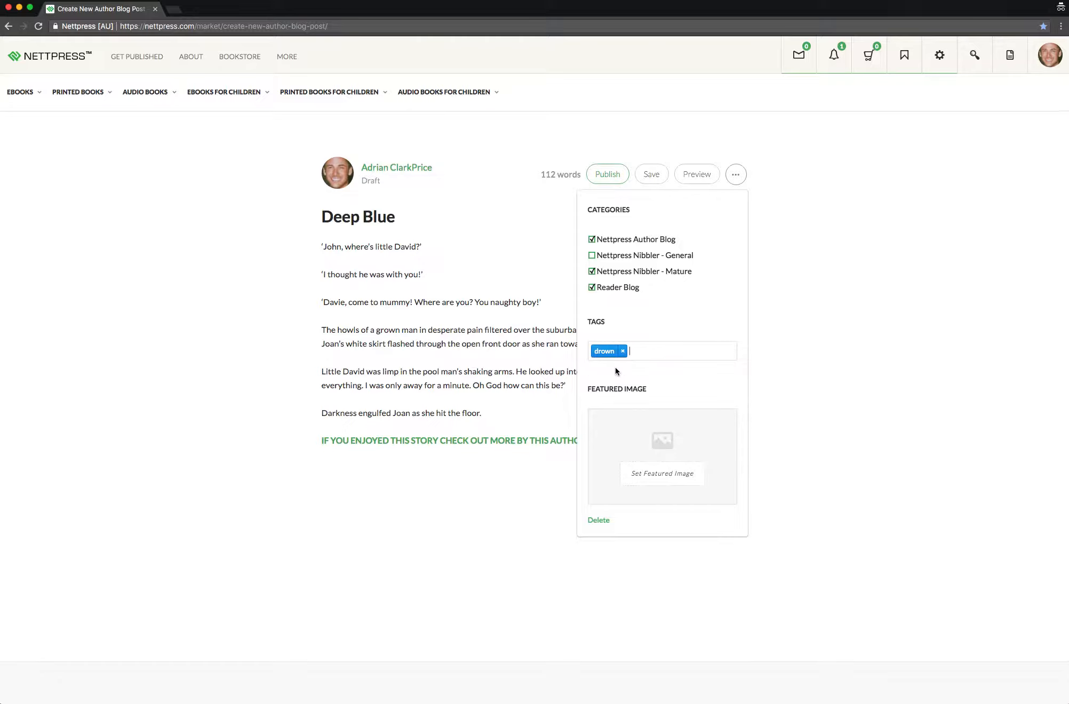
{"action": "type", "text": "mature"}
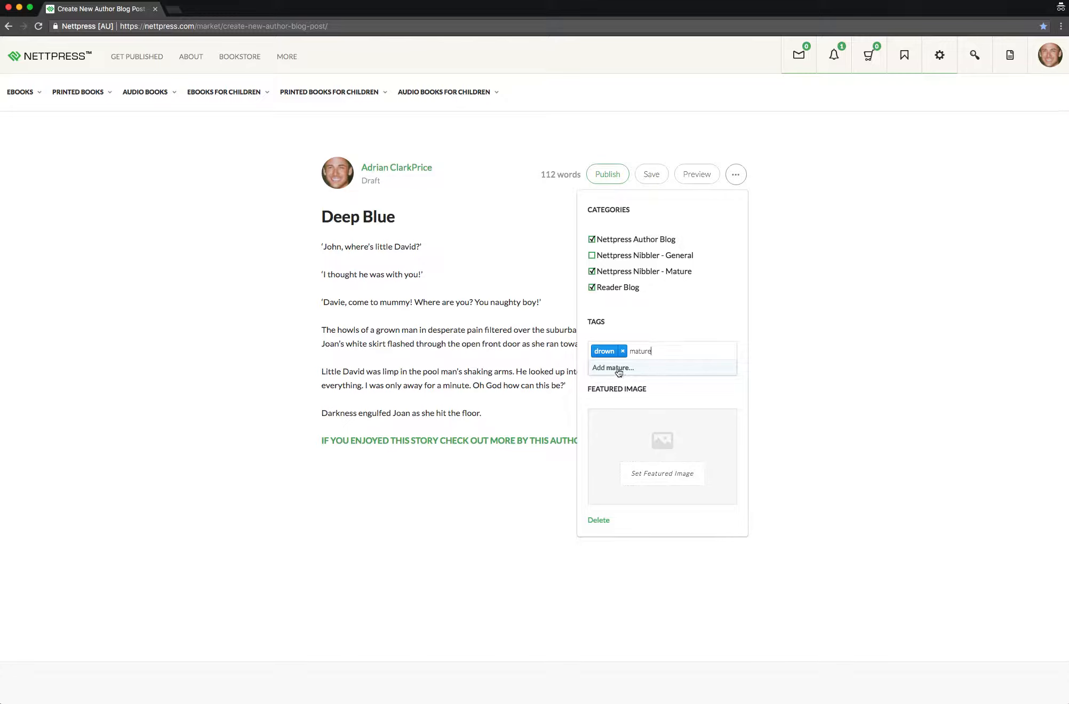
{"action": "left_click", "coordinate": [619, 370]}
{"action": "type", "text": "nibbler"}
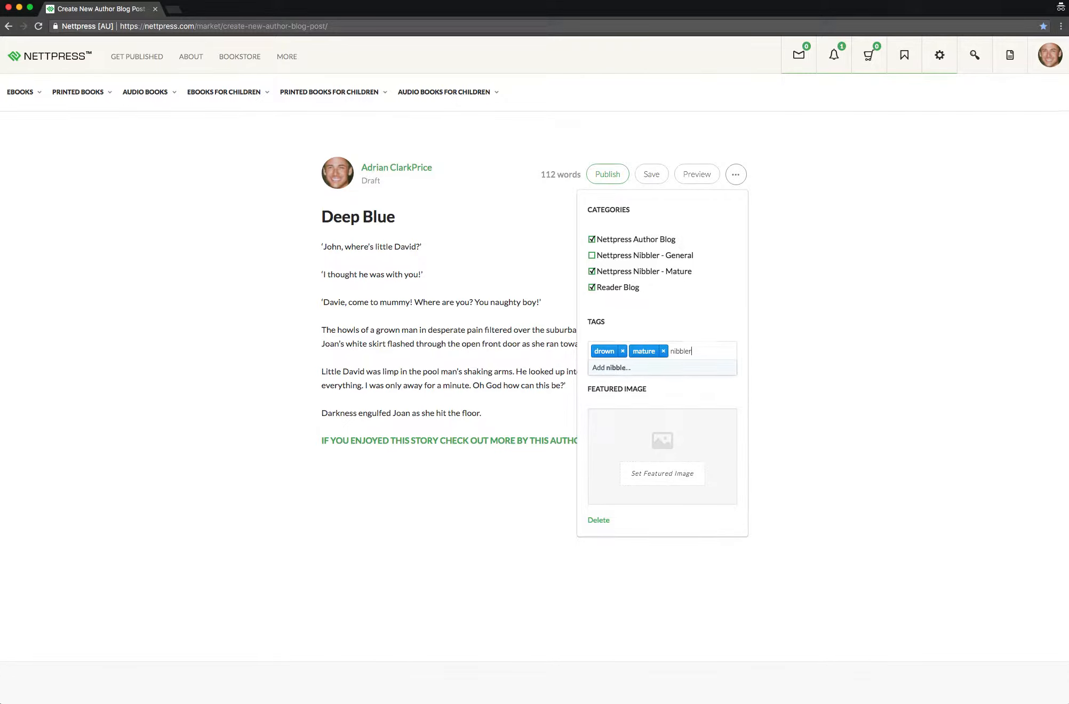
{"action": "left_click", "coordinate": [619, 368]}
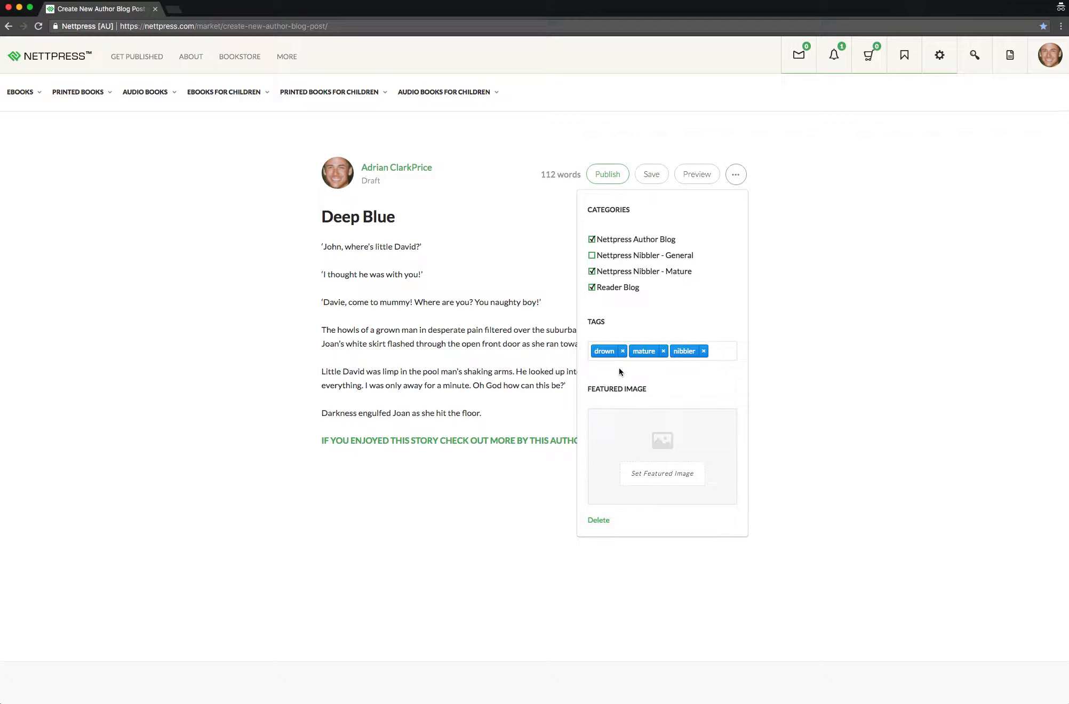
Set the deepblue picture from the IMAGES folder as the post's featured image and save the draft
{"action": "left_click", "coordinate": [664, 447]}
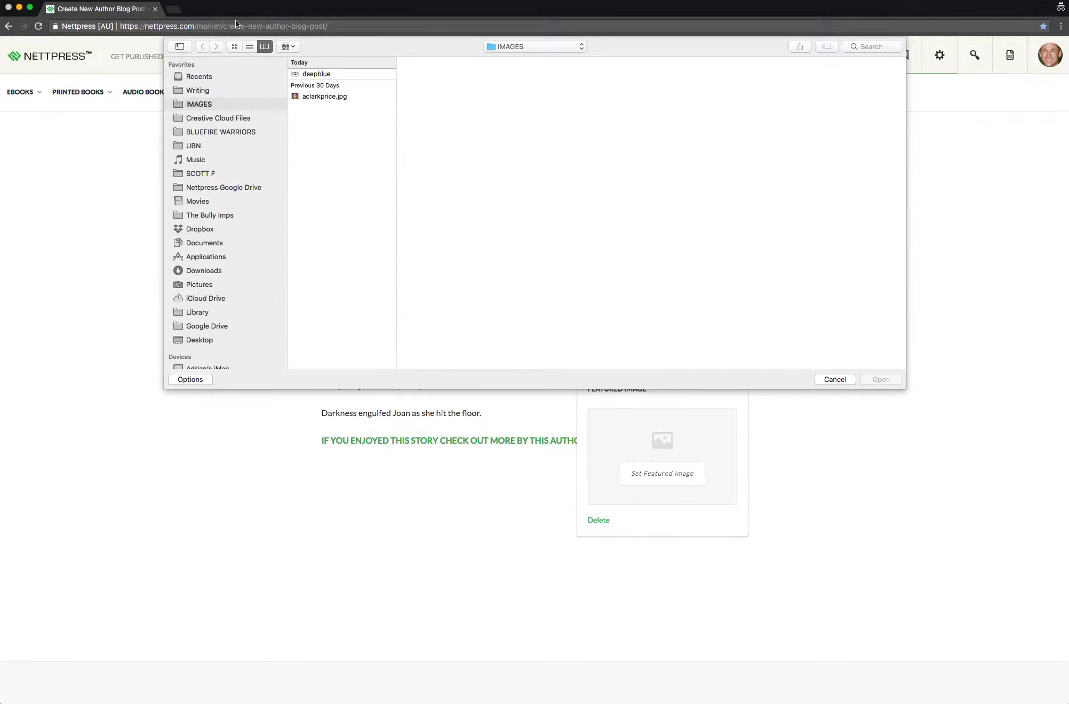
{"action": "left_click", "coordinate": [318, 74]}
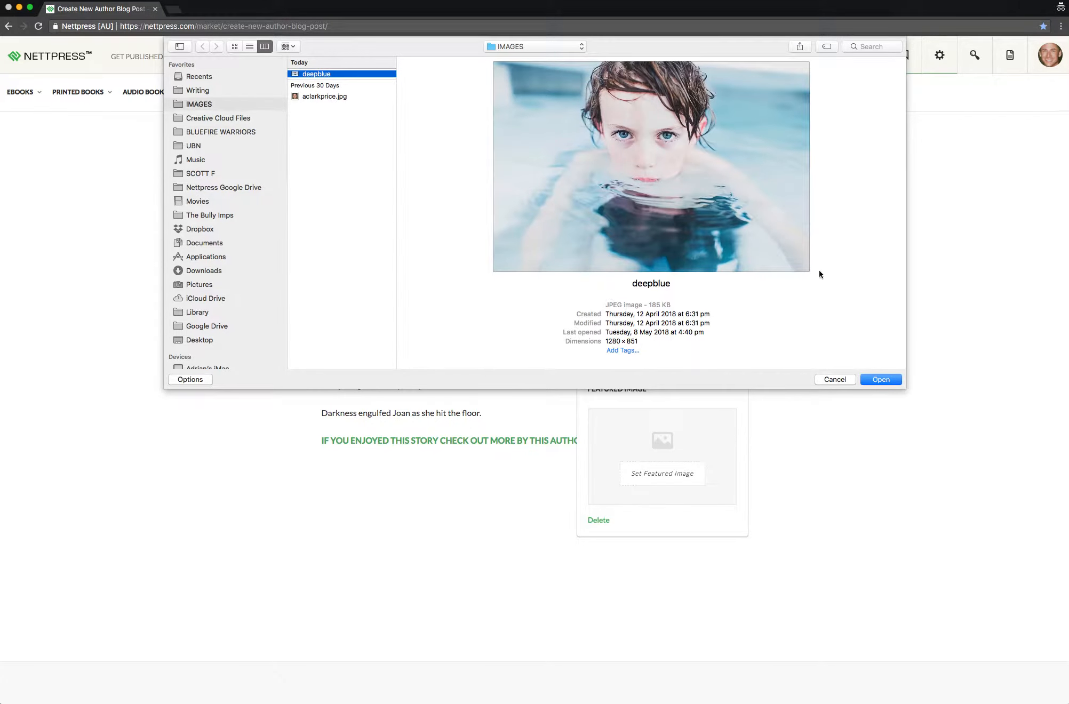
{"action": "left_click", "coordinate": [880, 379]}
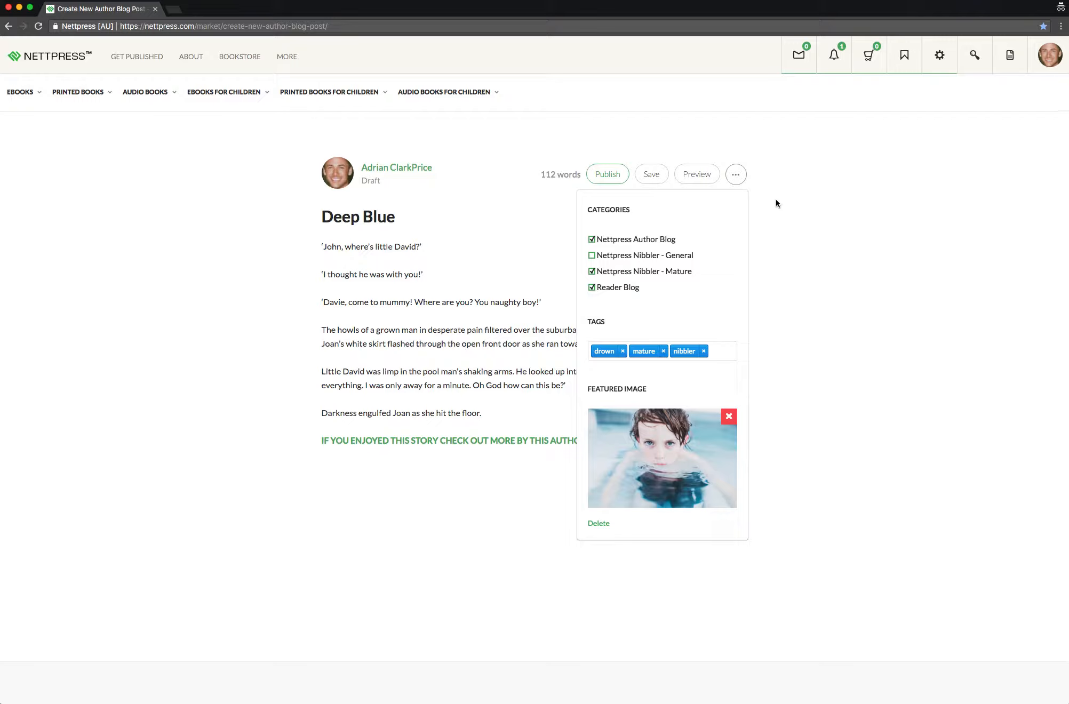
{"action": "left_click", "coordinate": [736, 176]}
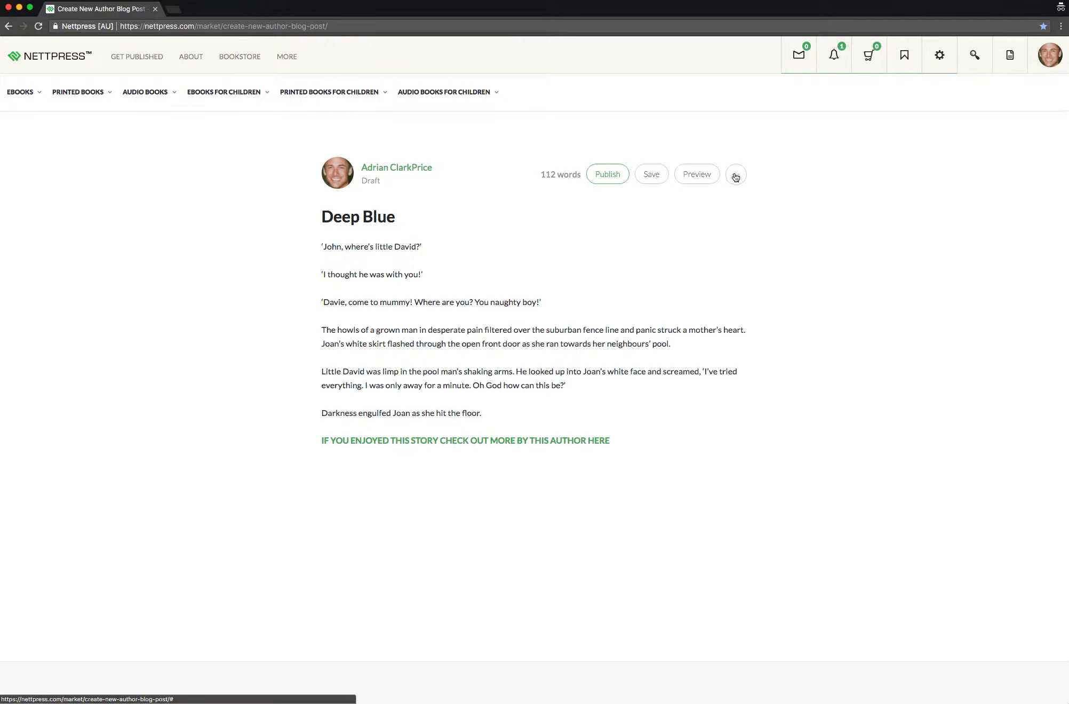
{"action": "left_click", "coordinate": [648, 175]}
Insert the author's portrait photo from the IMAGES folder on a new line after the story's opening line
{"action": "left_click", "coordinate": [328, 259]}
{"action": "key", "text": "Return"}
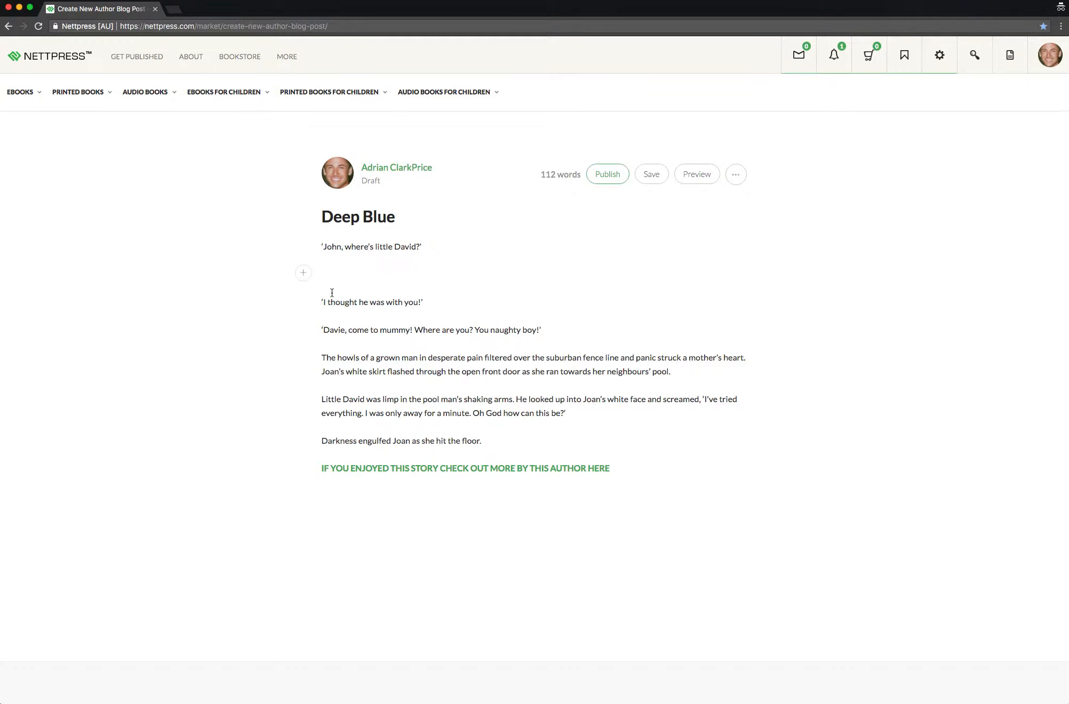
{"action": "left_click", "coordinate": [305, 275]}
{"action": "left_click", "coordinate": [333, 274]}
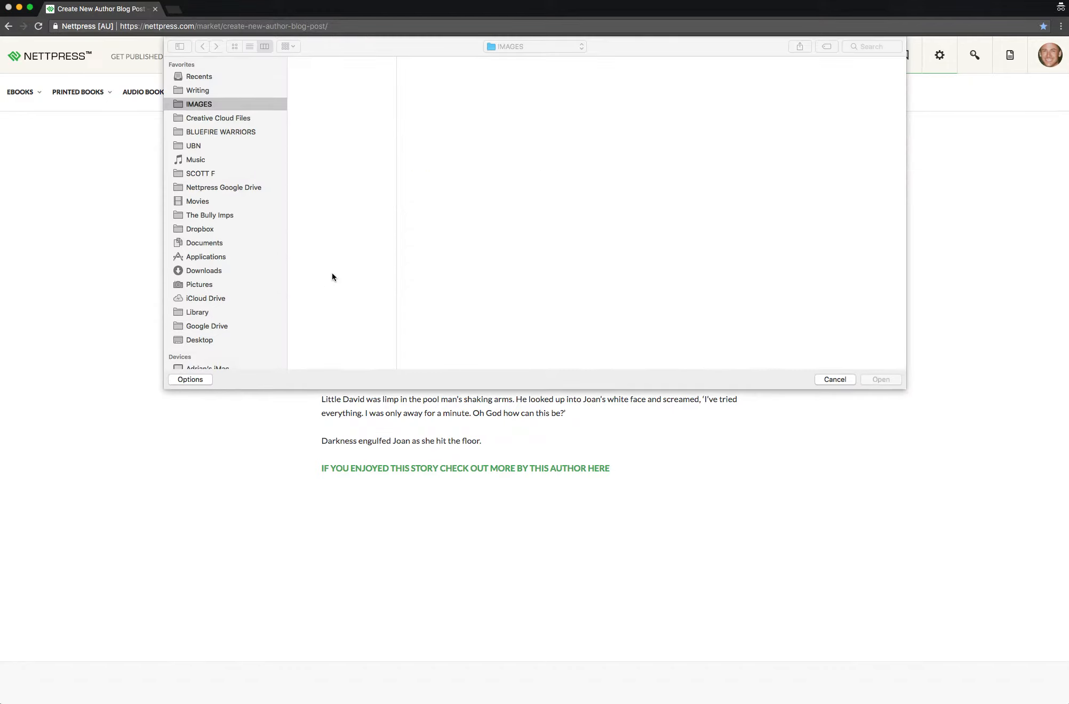
{"action": "left_click", "coordinate": [328, 96]}
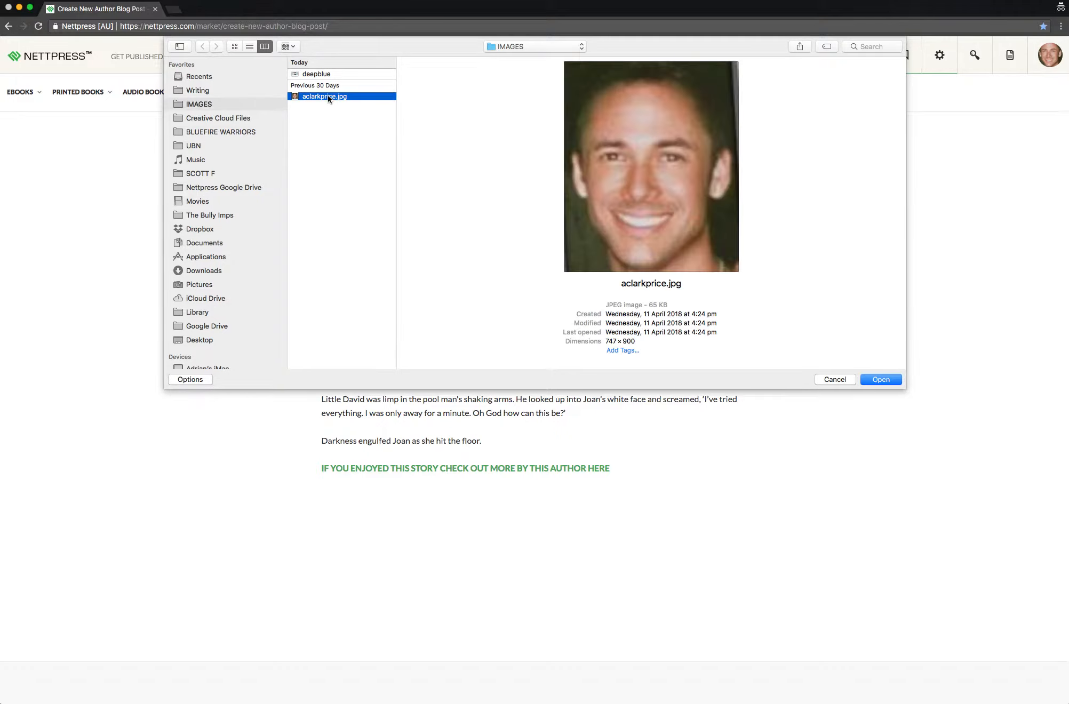
{"action": "left_click", "coordinate": [880, 380]}
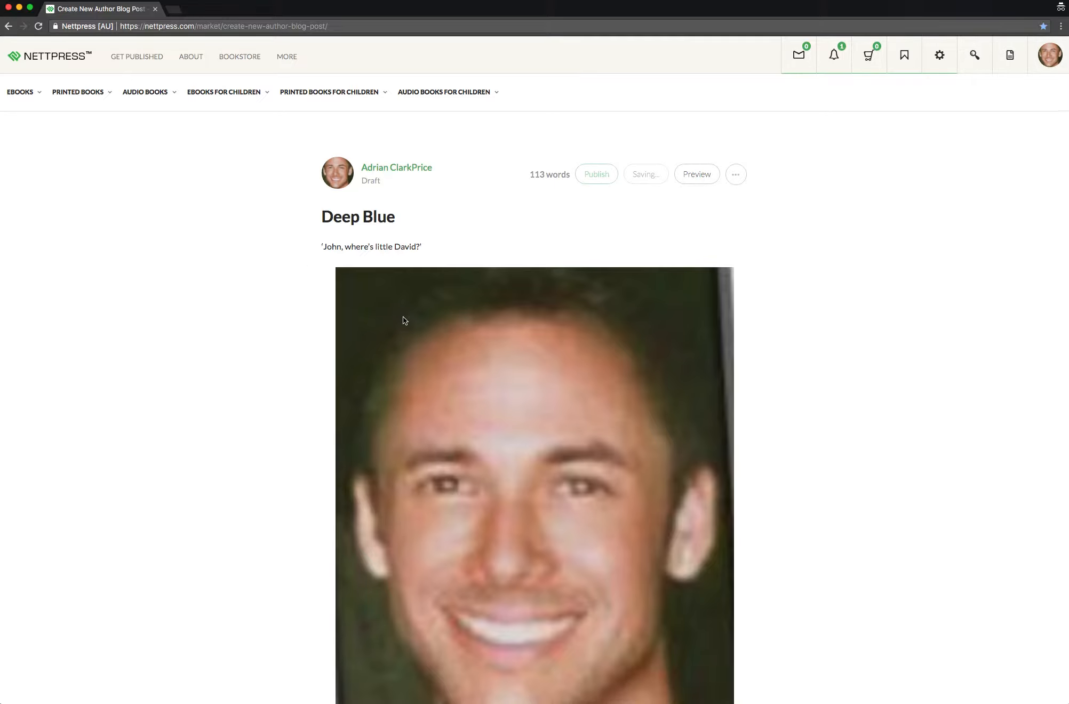
{"action": "scroll", "coordinate": [403, 317], "scroll_direction": "down", "scroll_amount": 5}
{"action": "scroll", "coordinate": [403, 317], "scroll_direction": "up", "scroll_amount": 3}
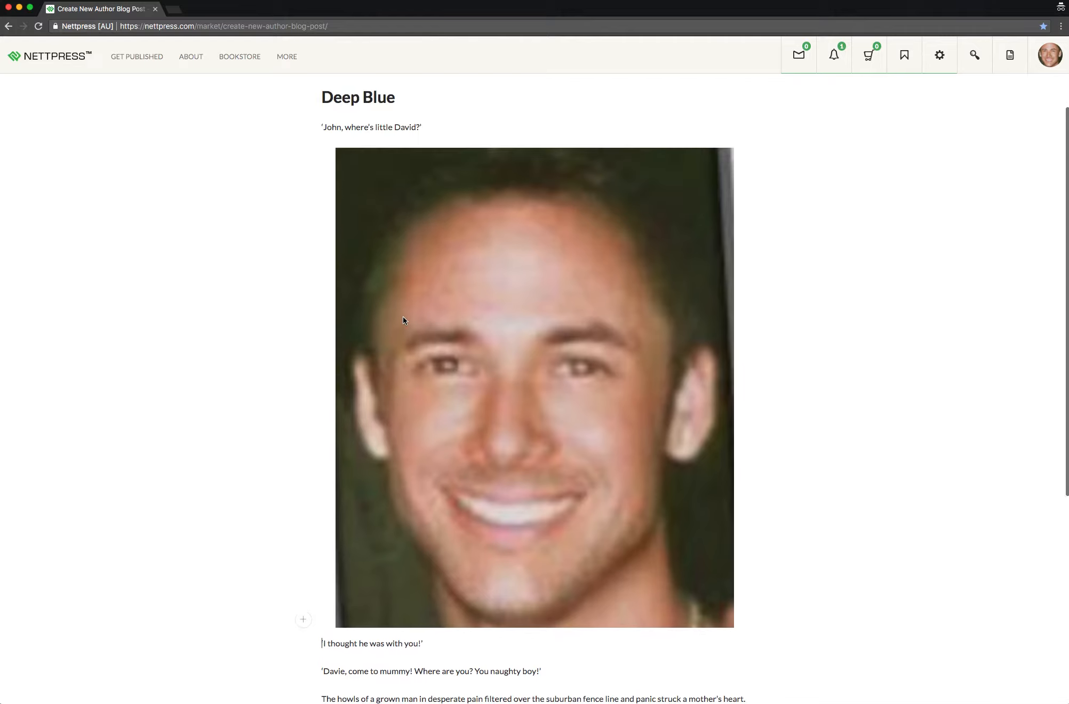
Set the inline portrait to the small grid layout, align it left with the story text wrapping beside it, and select its caption
{"action": "left_click", "coordinate": [455, 319]}
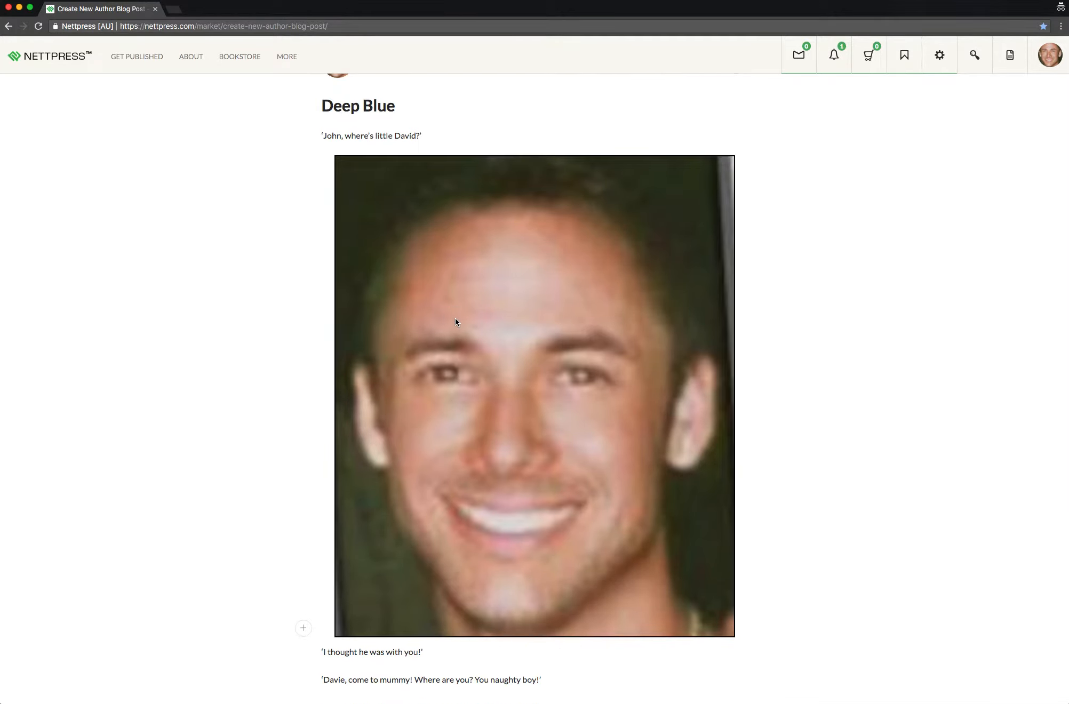
{"action": "left_click", "coordinate": [561, 139]}
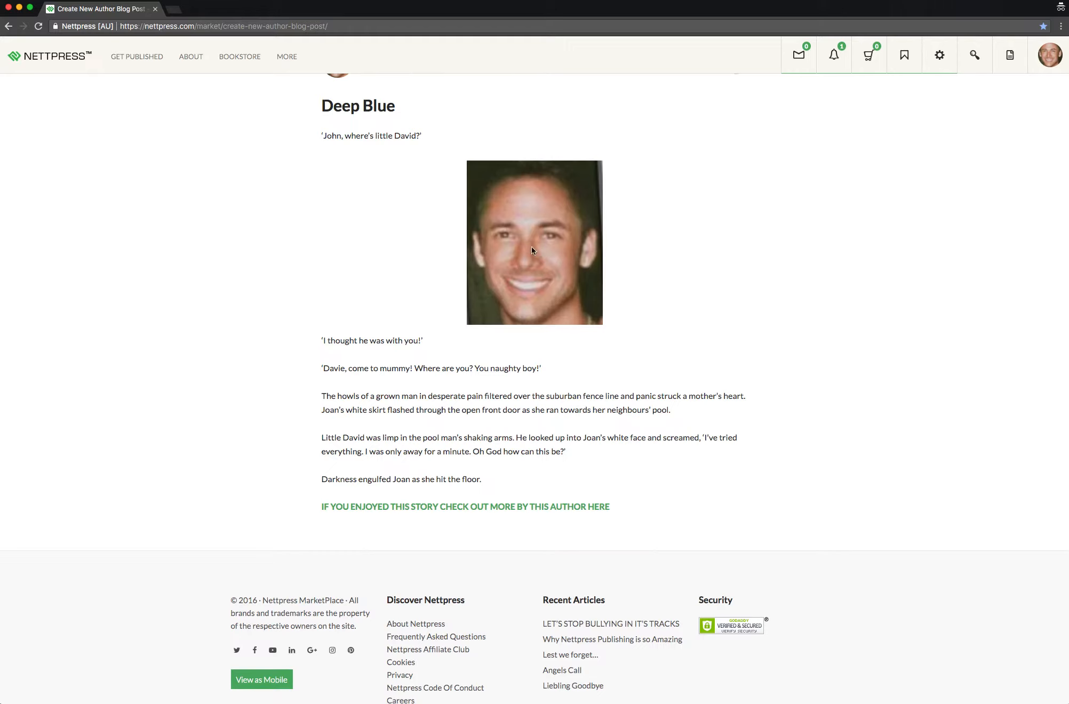
{"action": "left_click", "coordinate": [529, 247]}
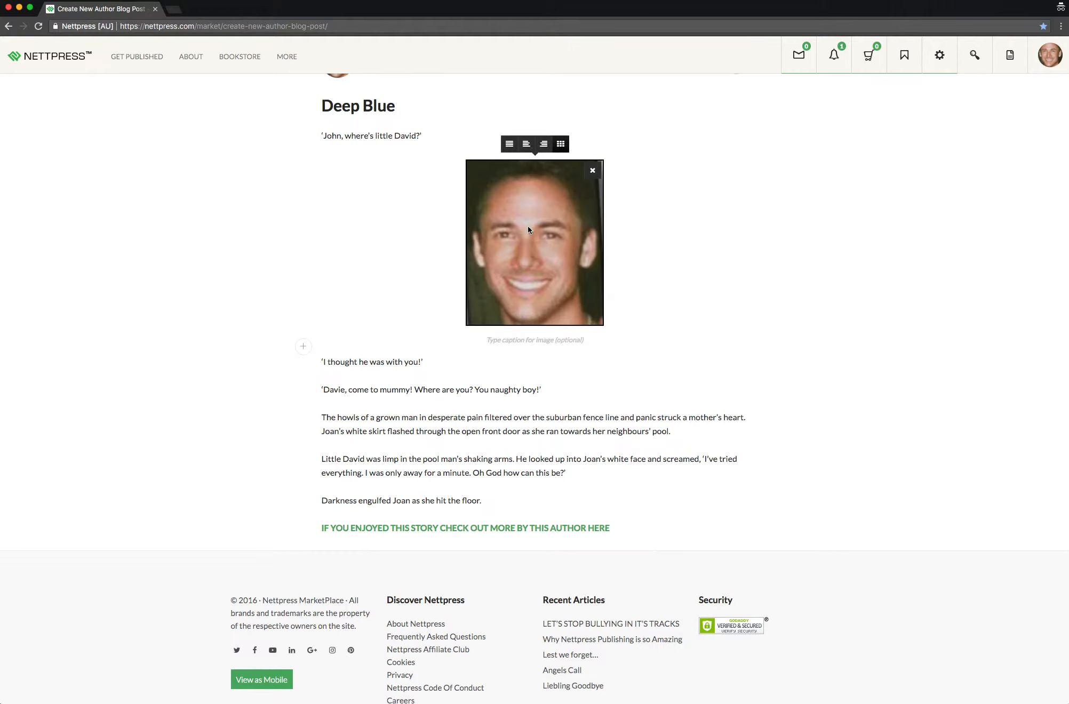
{"action": "left_click", "coordinate": [527, 145]}
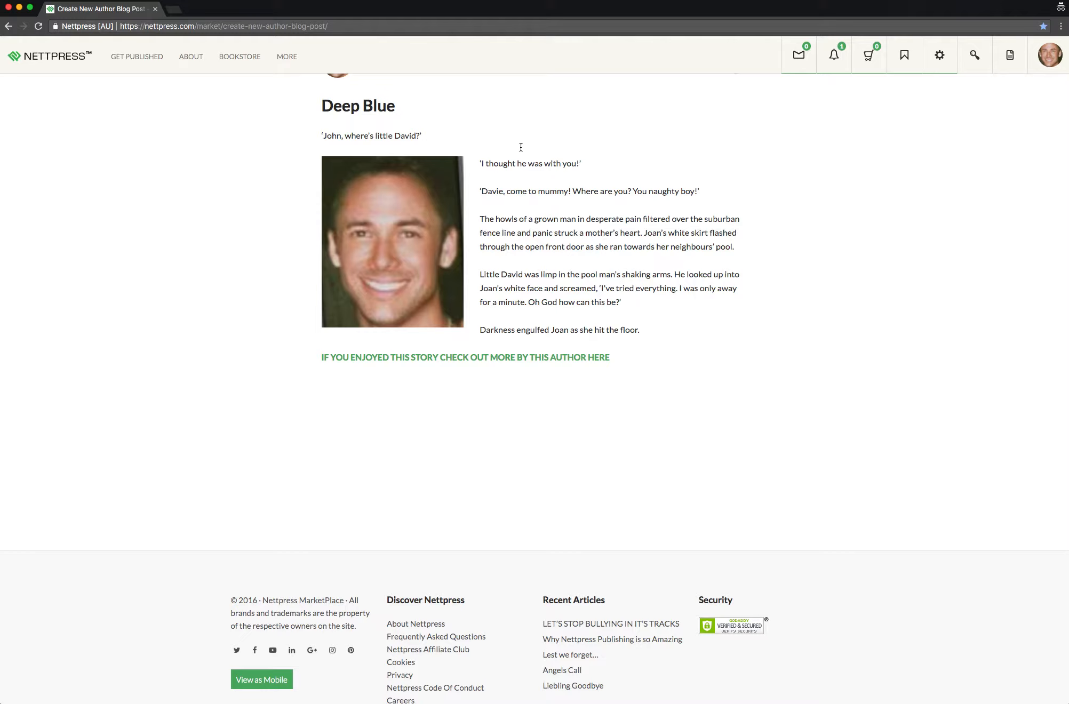
{"action": "left_click", "coordinate": [424, 231]}
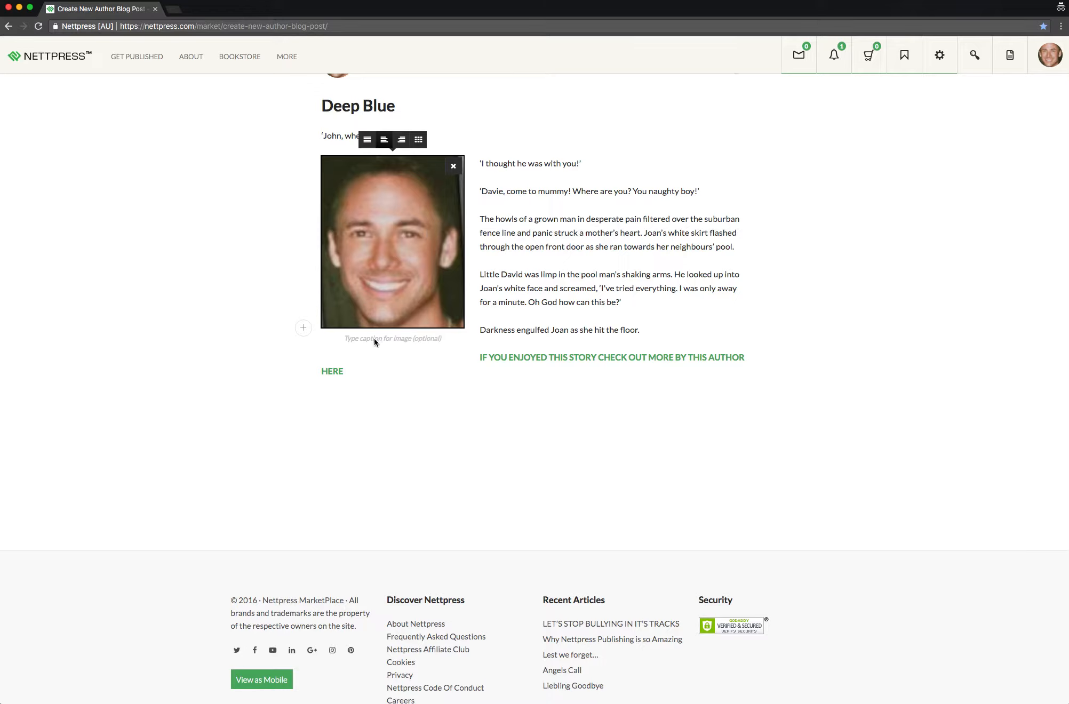
{"action": "left_click", "coordinate": [392, 342]}
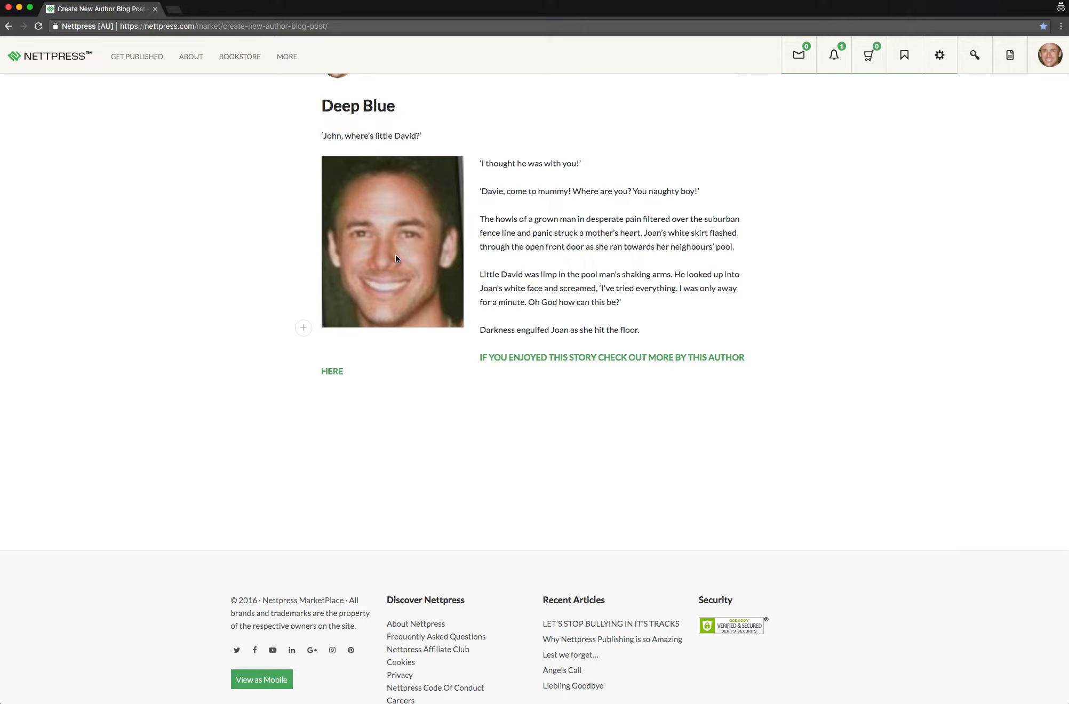
Remove the inline portrait from the post and delete the blank line left after the opening line
{"action": "left_click", "coordinate": [377, 263]}
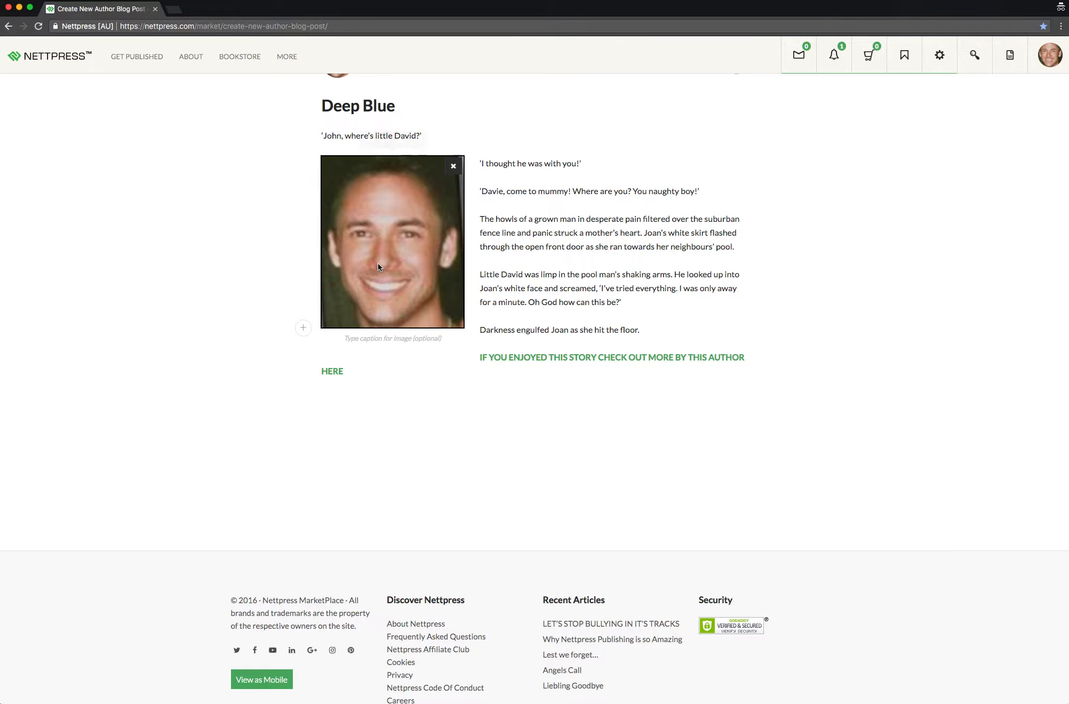
{"action": "left_click", "coordinate": [454, 163]}
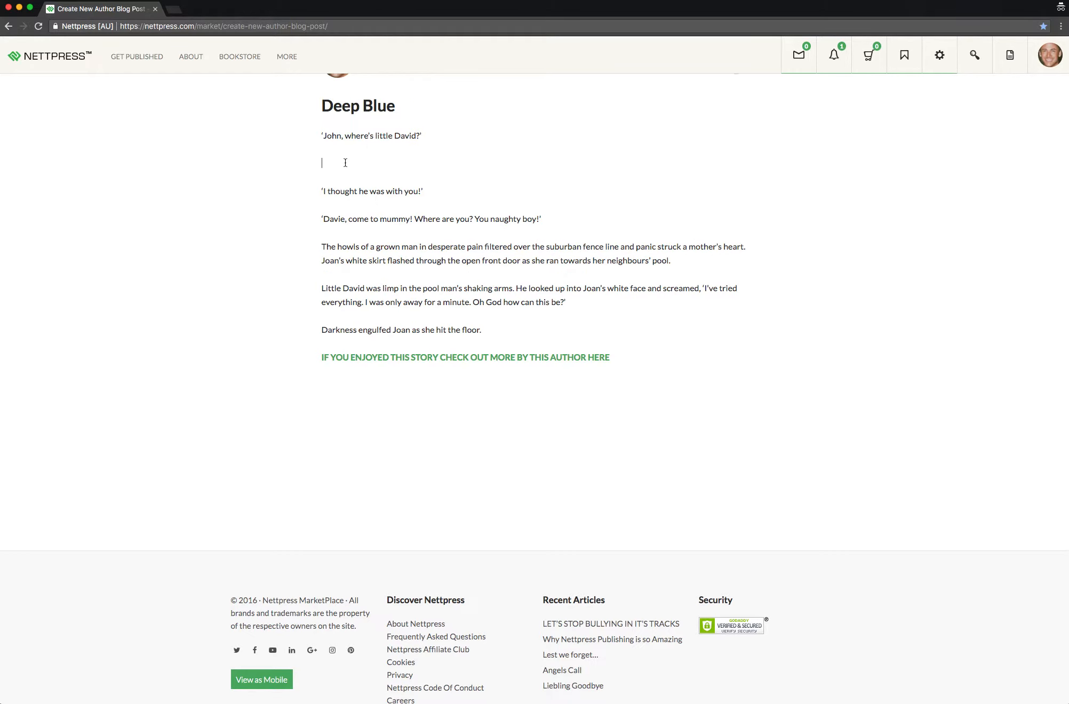
{"action": "key", "text": "Delete"}
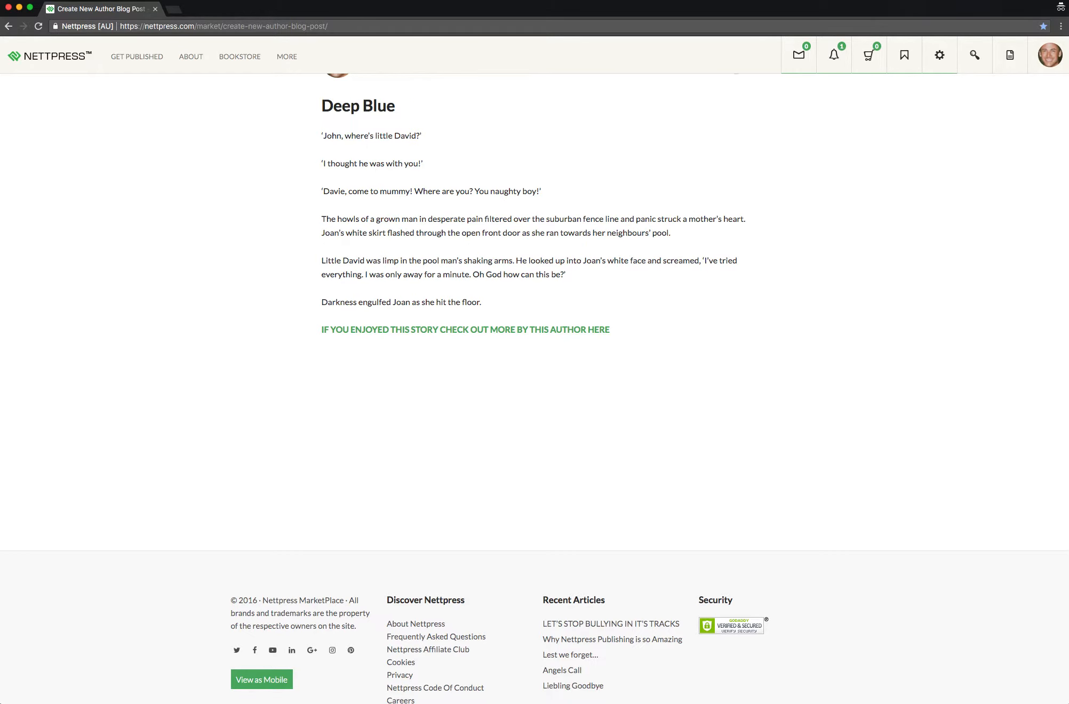
Save the "Deep Blue" draft and publish the post
{"action": "scroll", "coordinate": [373, 191], "scroll_direction": "up", "scroll_amount": 3}
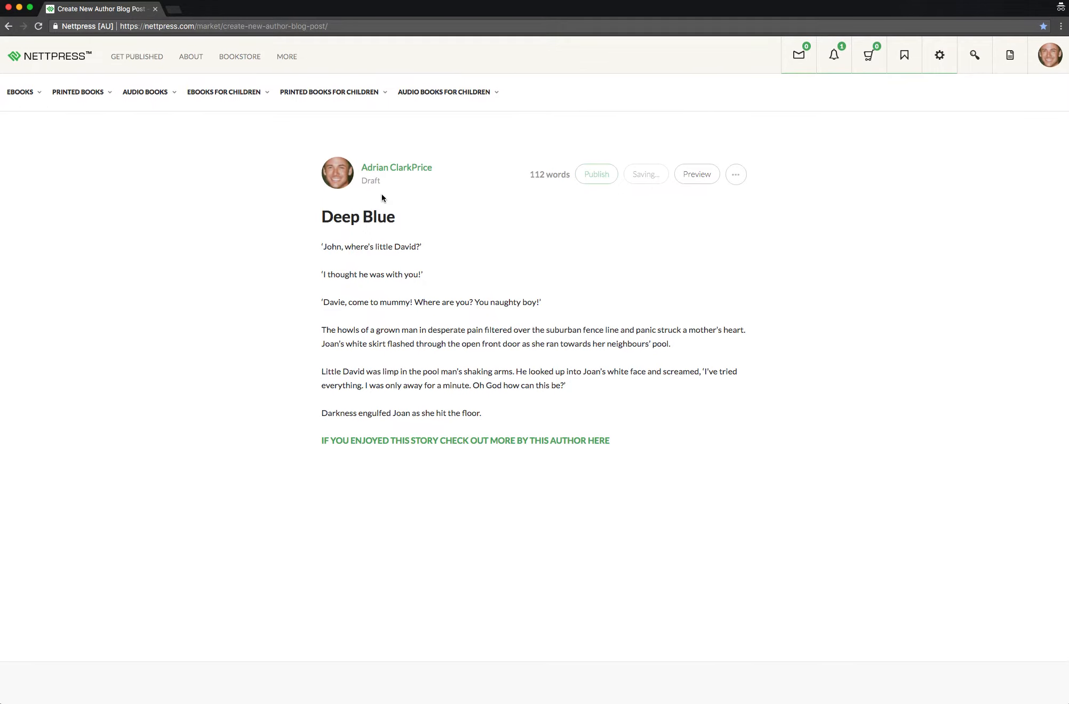
{"action": "left_click", "coordinate": [654, 175]}
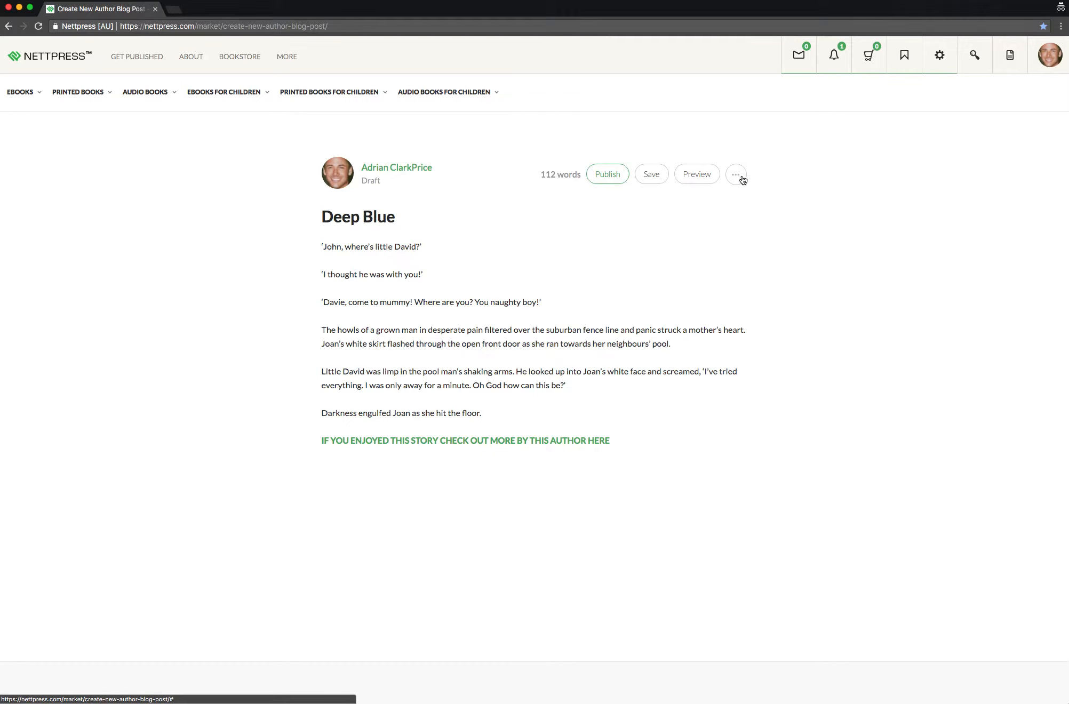
{"action": "left_click", "coordinate": [615, 174]}
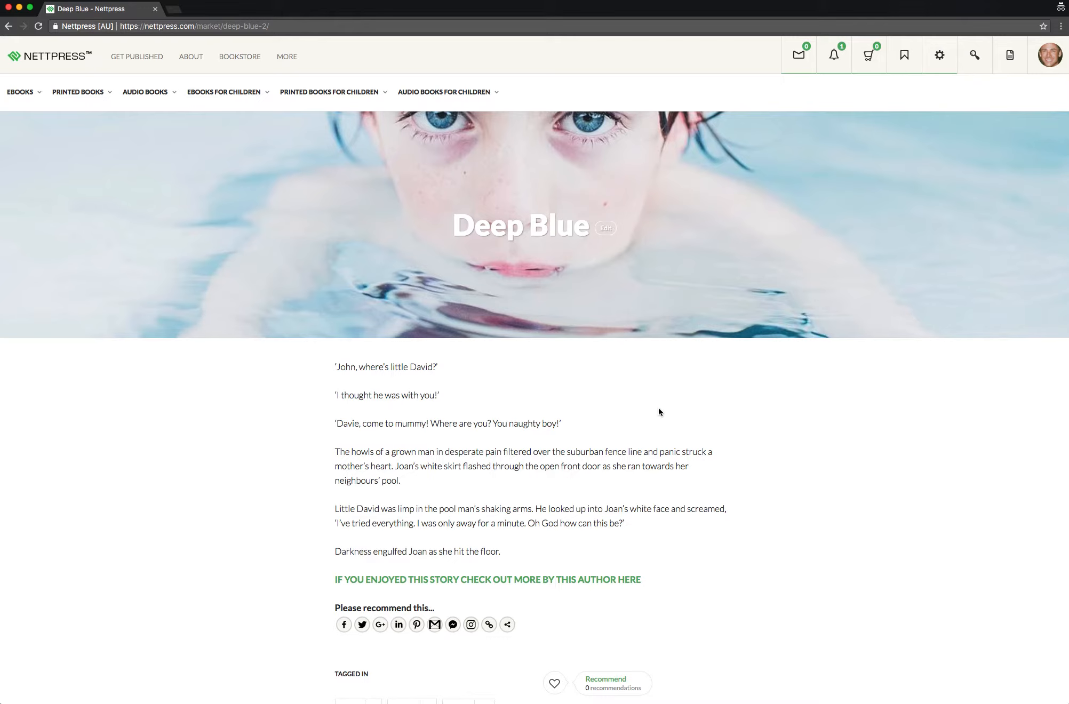
Test the bold bookstore link in the published post, close the bookstore page, and review the post's text, tags and author details
{"action": "scroll", "coordinate": [659, 408], "scroll_direction": "down", "scroll_amount": 3}
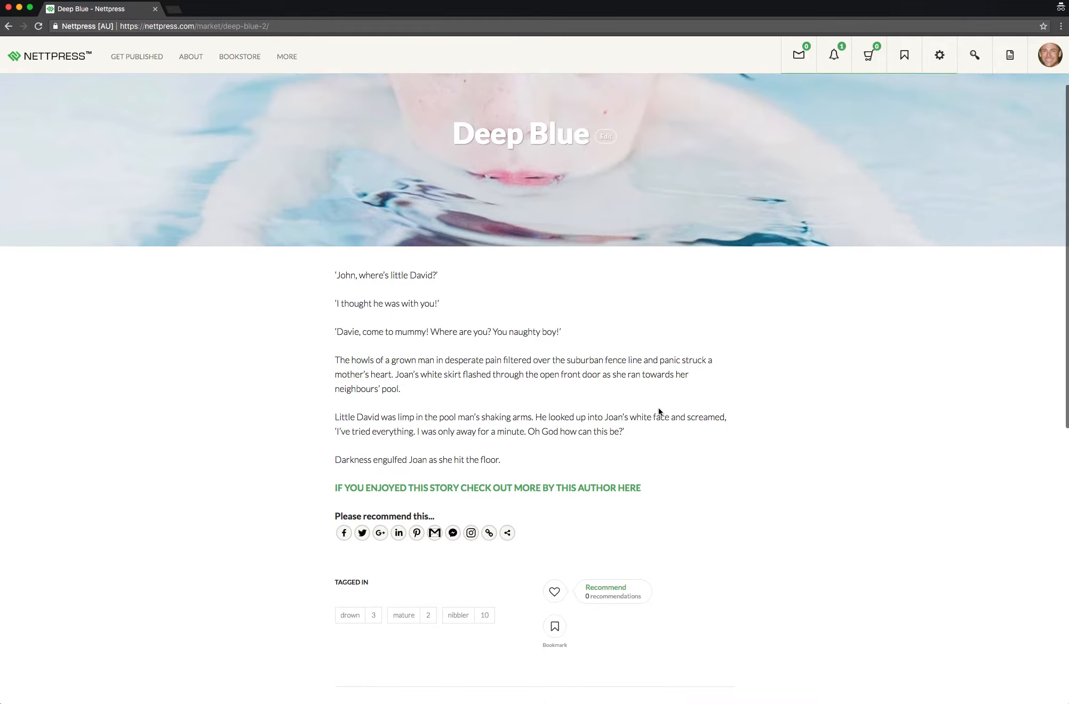
{"action": "left_click", "coordinate": [525, 487]}
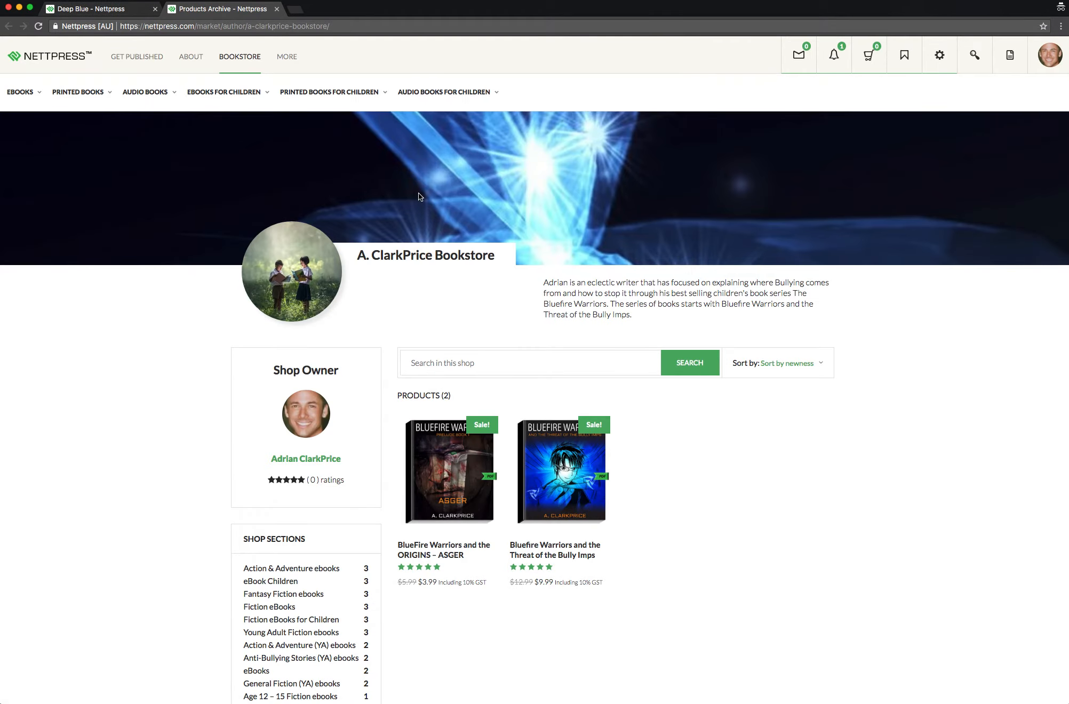
{"action": "left_click", "coordinate": [276, 9]}
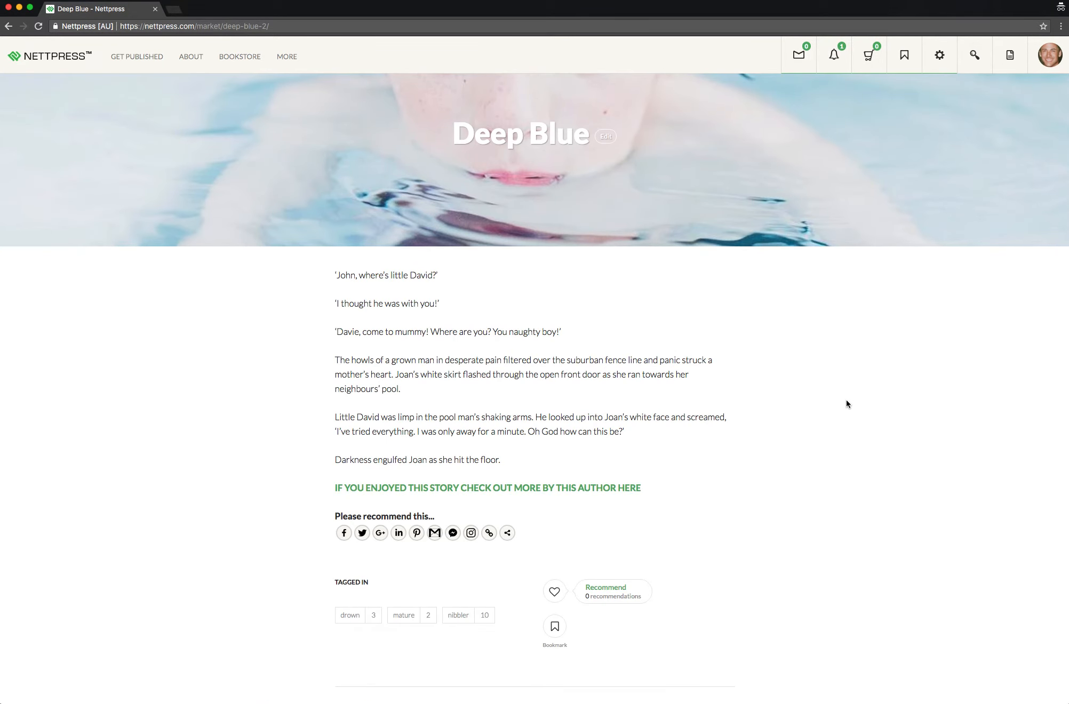
{"action": "scroll", "coordinate": [846, 404], "scroll_direction": "up", "scroll_amount": 2}
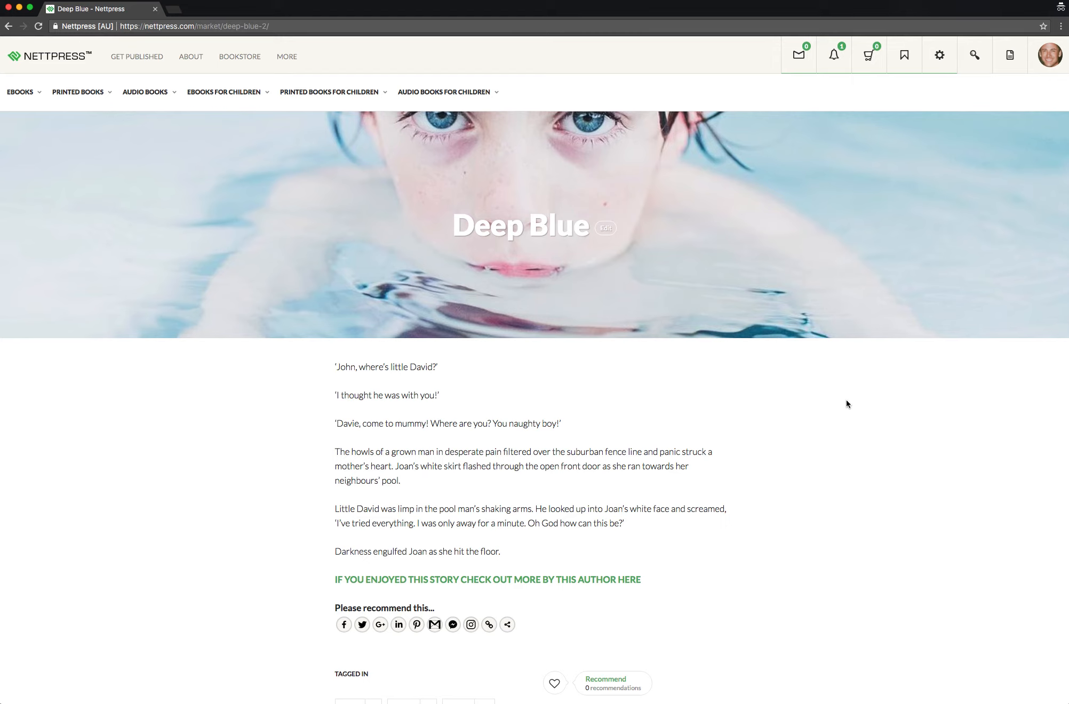
{"action": "scroll", "coordinate": [836, 393], "scroll_direction": "down", "scroll_amount": 3}
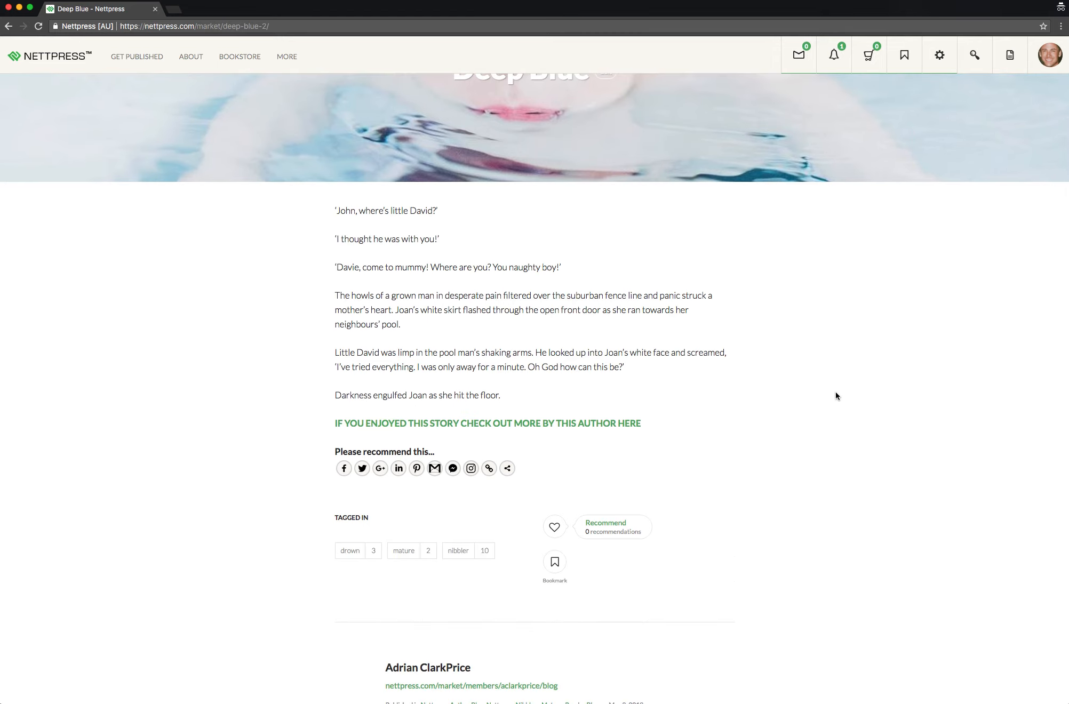
{"action": "scroll", "coordinate": [835, 396], "scroll_direction": "down", "scroll_amount": 2}
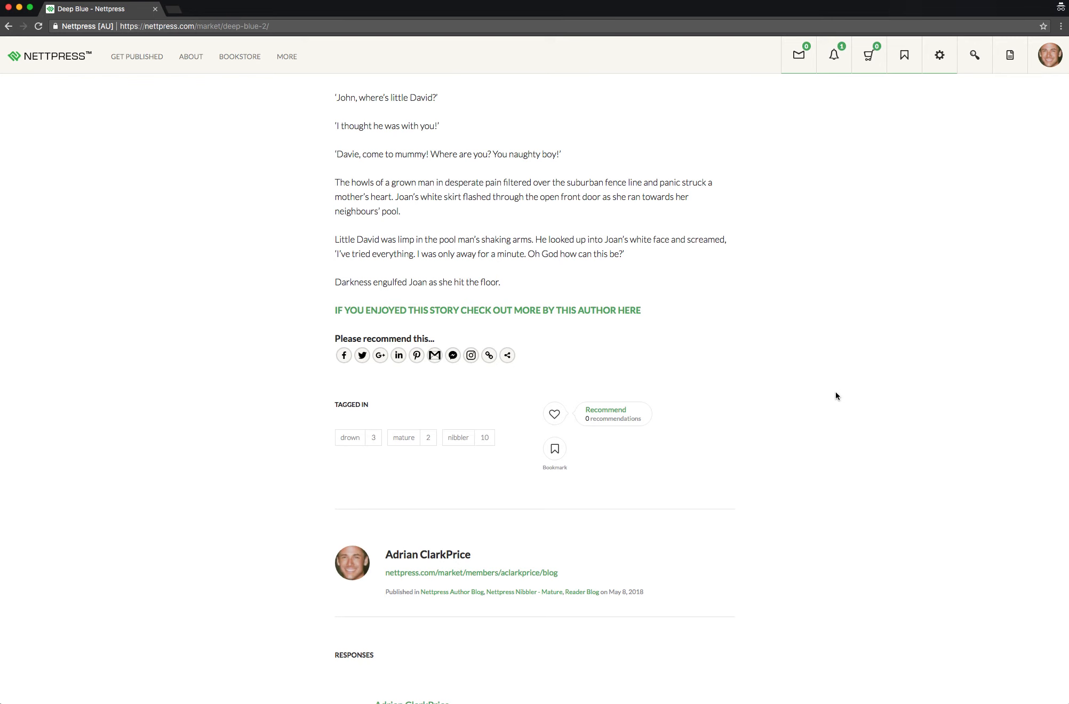
{"action": "scroll", "coordinate": [836, 396], "scroll_direction": "up", "scroll_amount": 5}
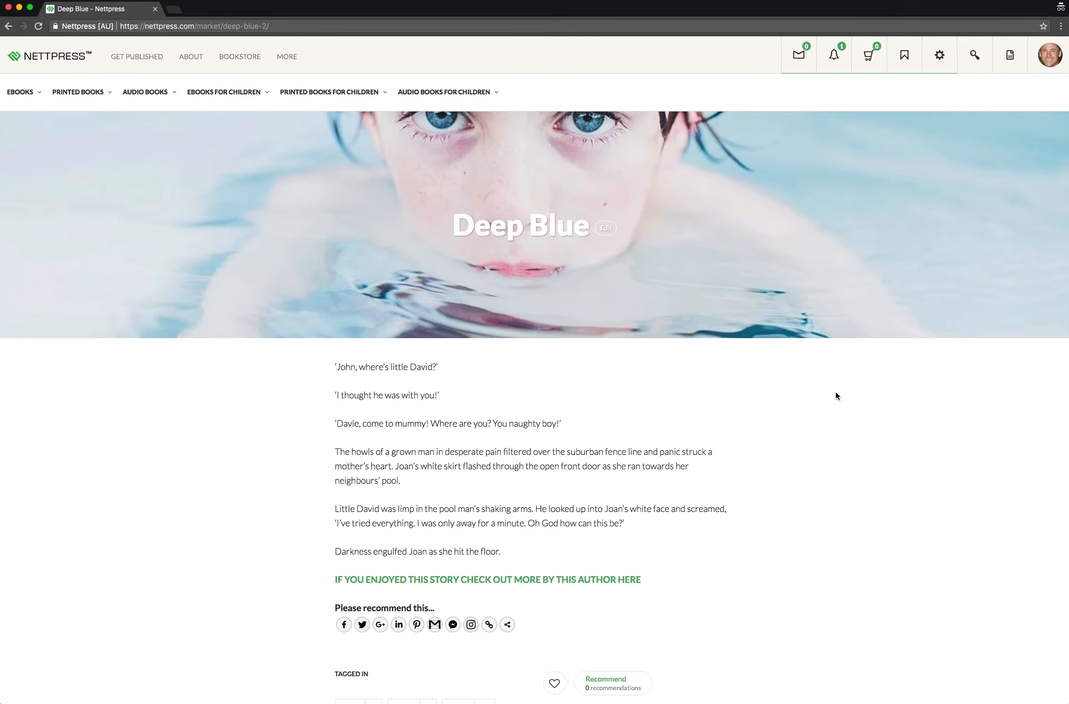